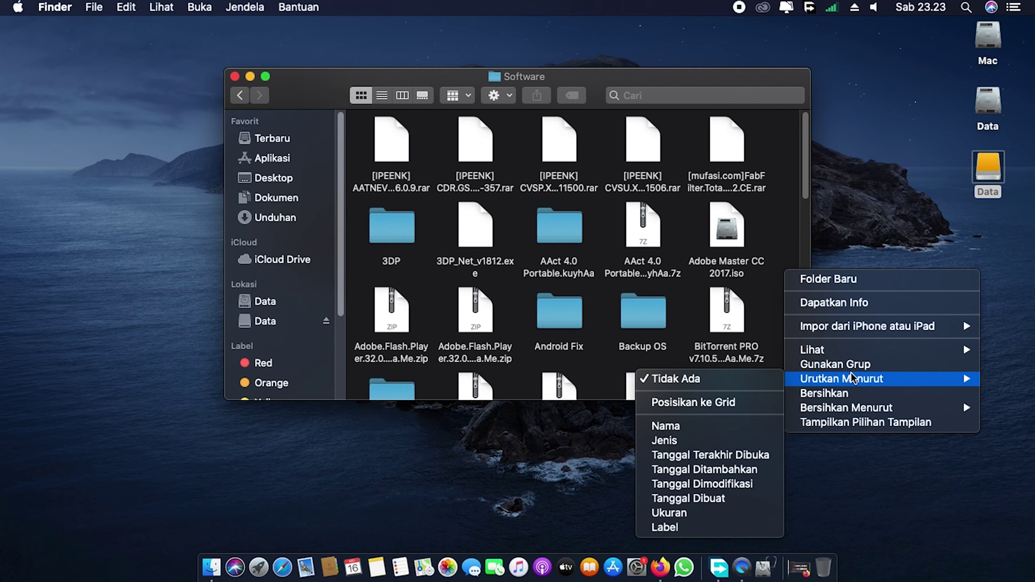
# Sort the Software folder's contents by kind (Jenis) and locate the ISO disk images.
pyautogui.click(724, 440)
pyautogui.scroll(-10, 714, 369)
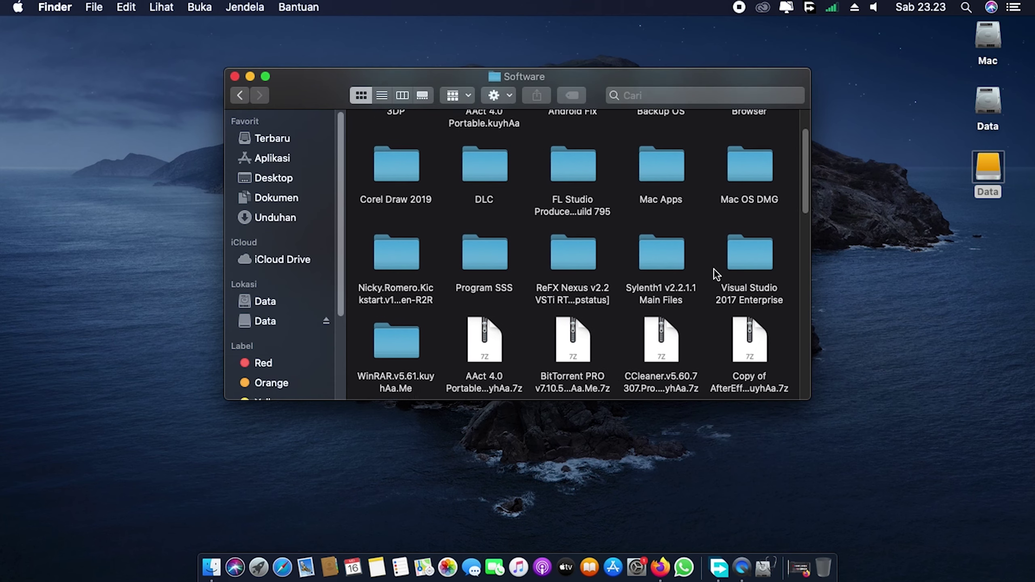
pyautogui.scroll(-5, 729, 300)
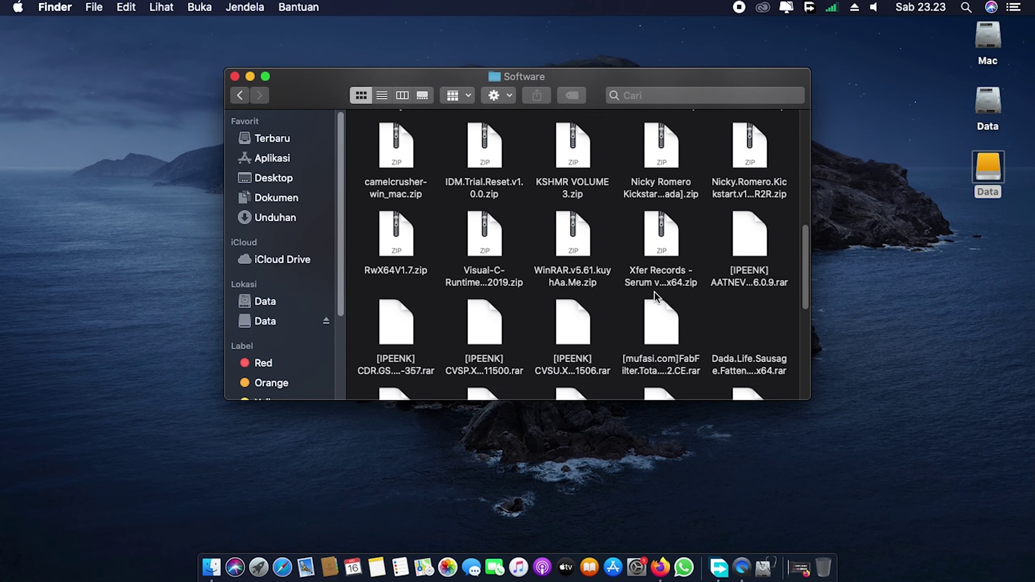
pyautogui.scroll(-1, 595, 303)
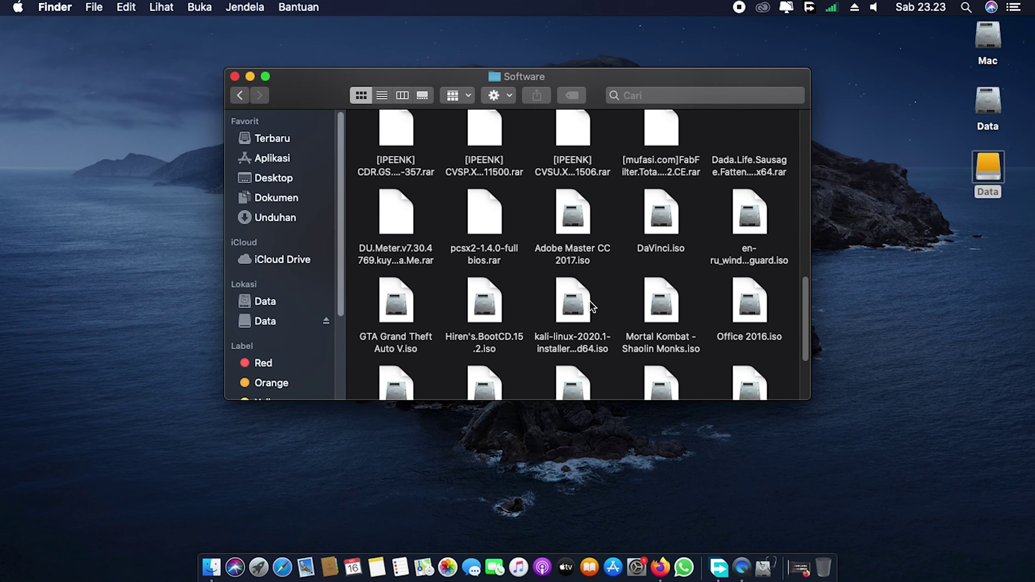
pyautogui.scroll(1, 669, 281)
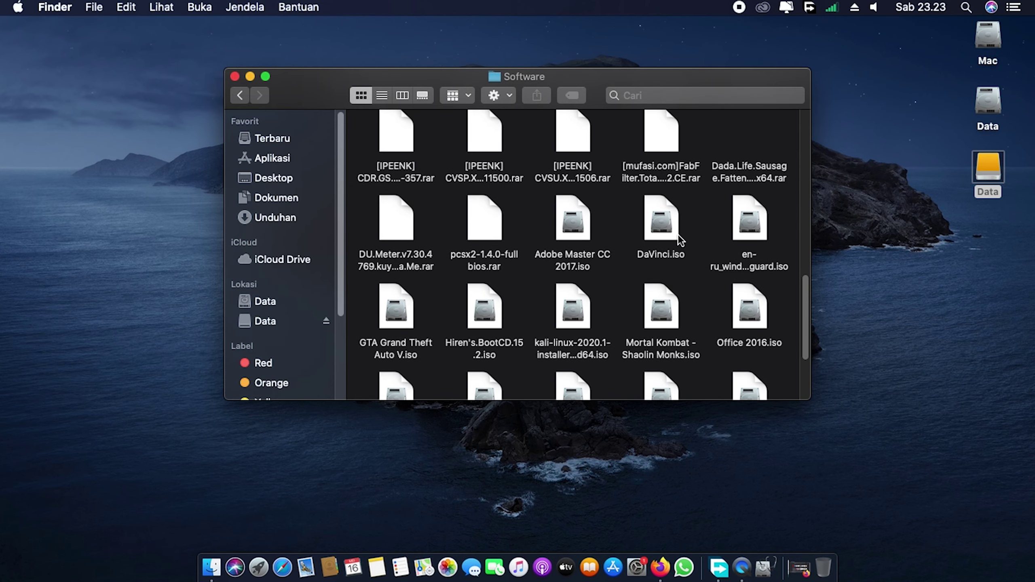
# Copy the en-ru_windows_10_rs3_16299.15_with_update_10in1_x64_v17.10.11_by_adguard.iso file from the Software folder.
pyautogui.click(736, 267)
pyautogui.scroll(-4, 735, 267)
pyautogui.scroll(-1, 735, 267)
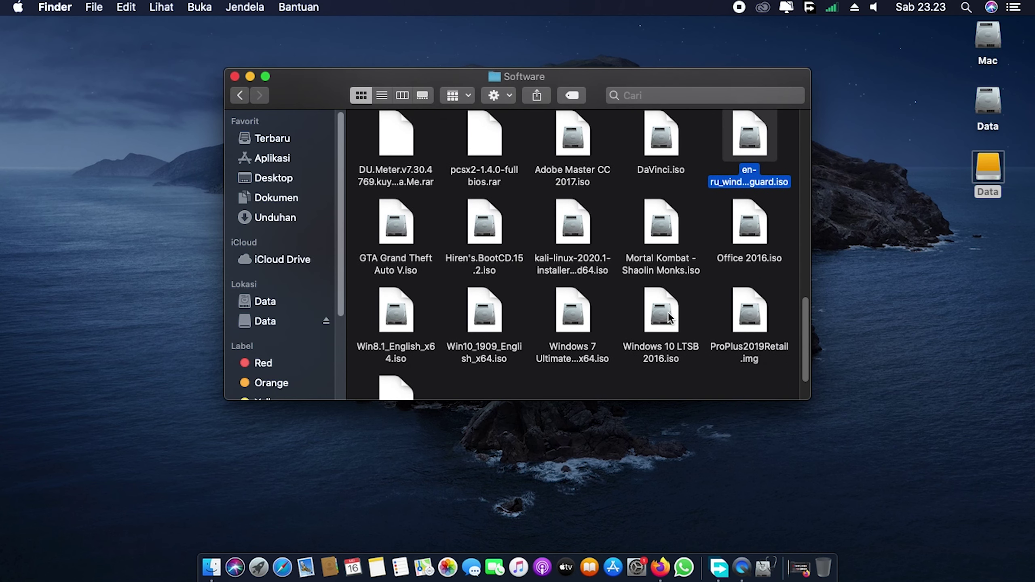
pyautogui.scroll(-3, 581, 304)
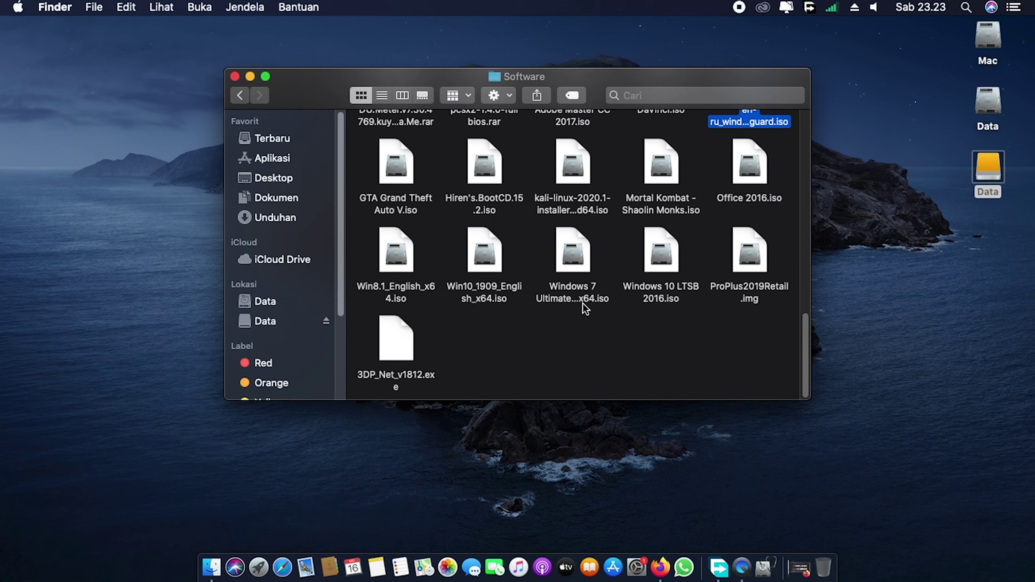
pyautogui.scroll(3, 582, 301)
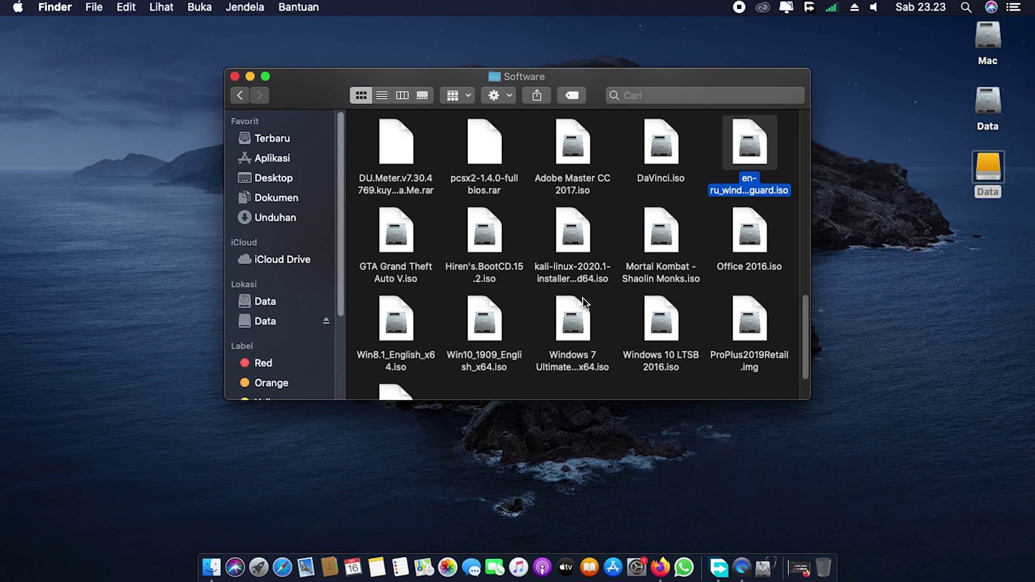
pyautogui.scroll(4, 582, 299)
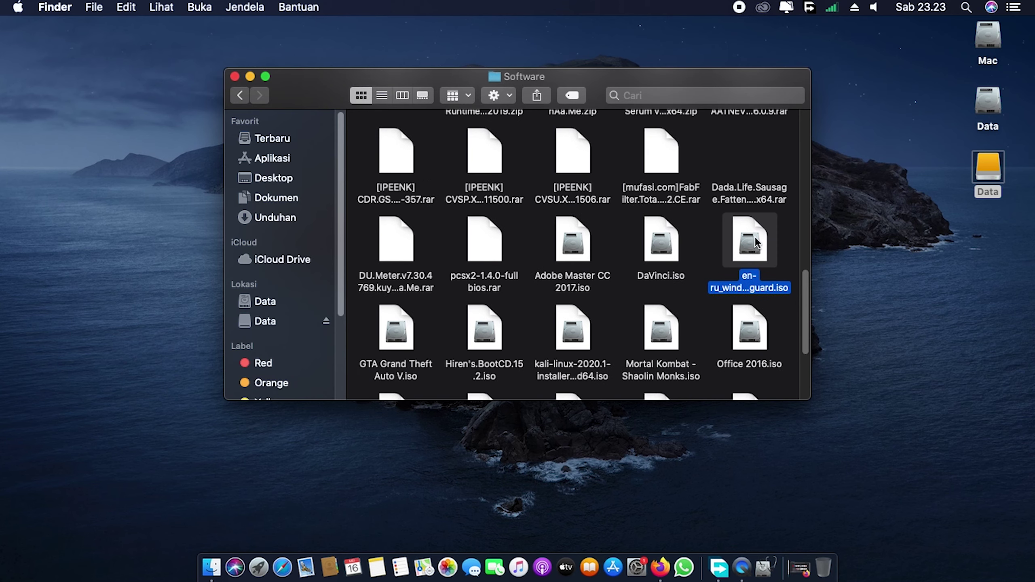
pyautogui.rightClick(759, 244)
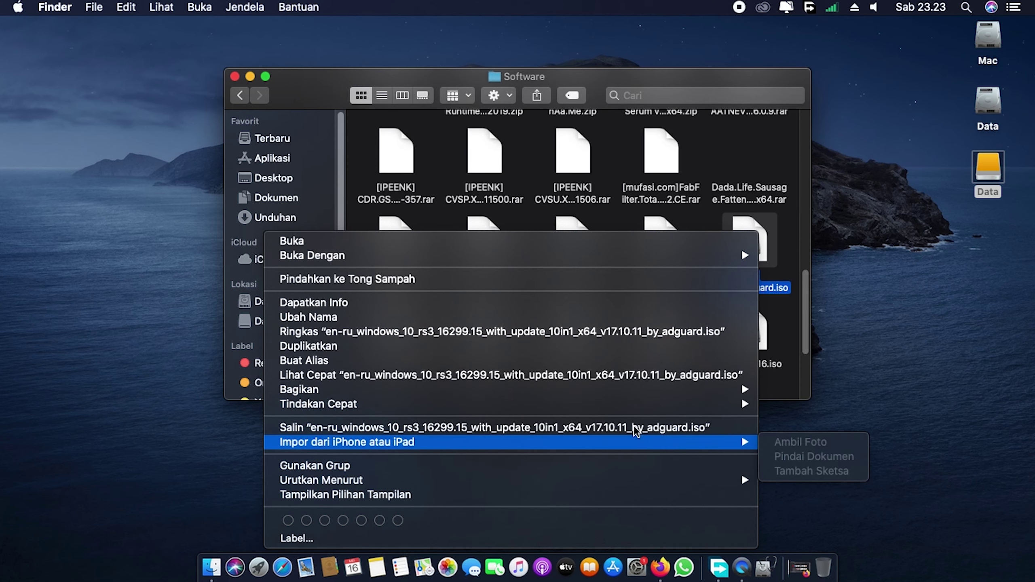
pyautogui.click(595, 428)
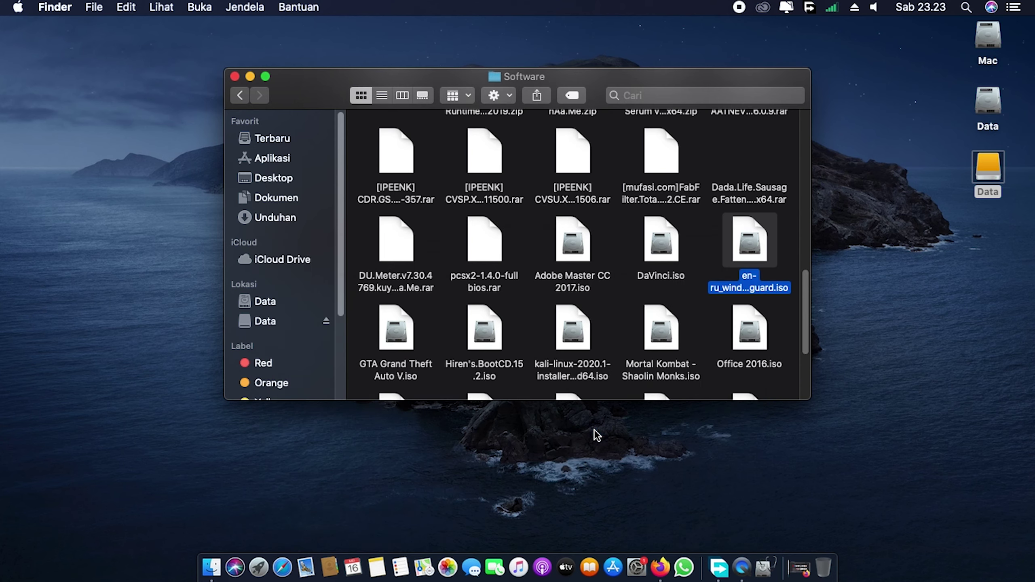
# Close the Software folder window and paste the copied Windows 10 ISO onto the desktop.
pyautogui.click(235, 76)
pyautogui.rightClick(236, 78)
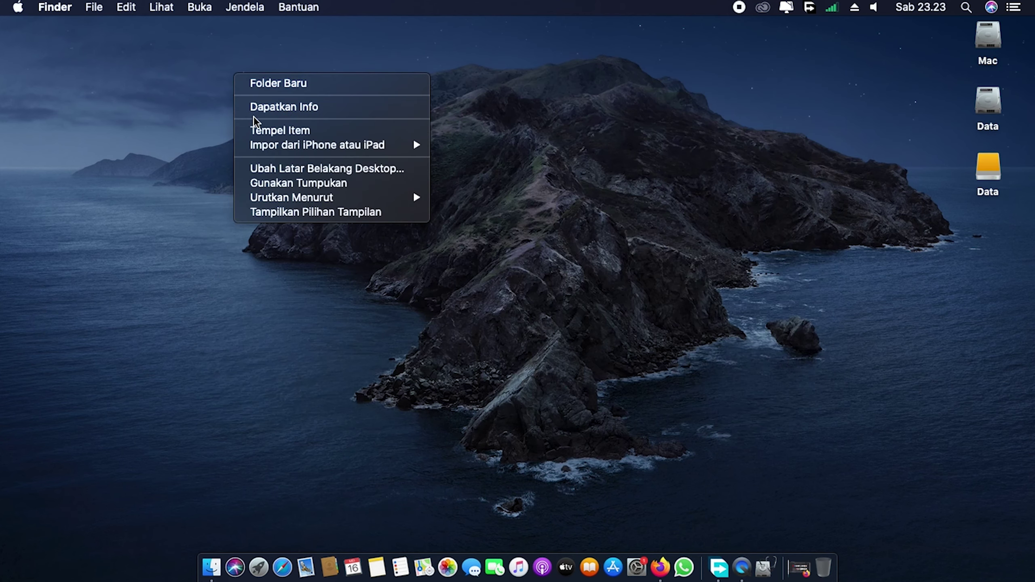
pyautogui.click(284, 132)
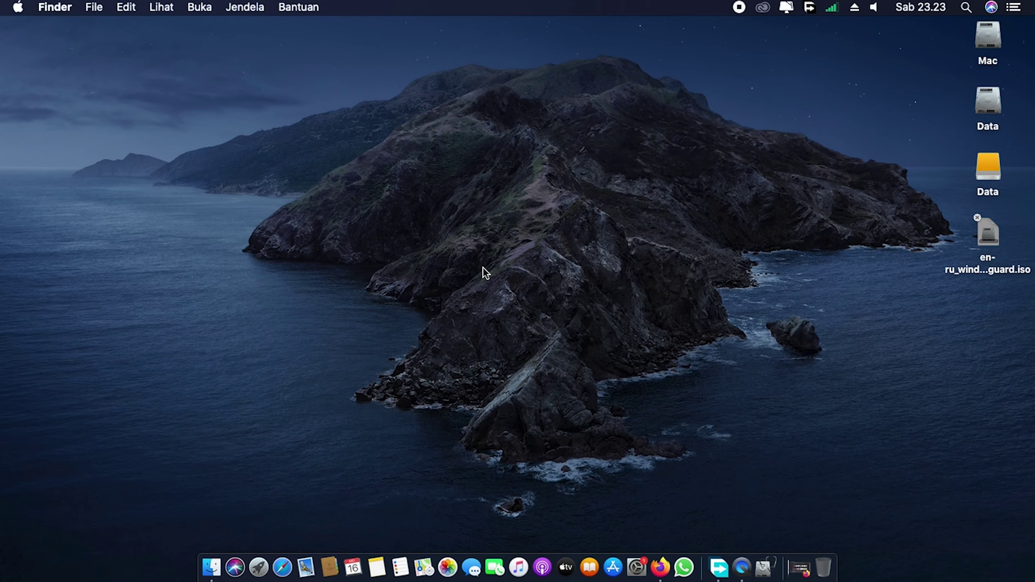
# Switch to Firefox, search the web for "balena etcher" and open the official balenaEtcher page on balena.io.
pyautogui.click(799, 568)
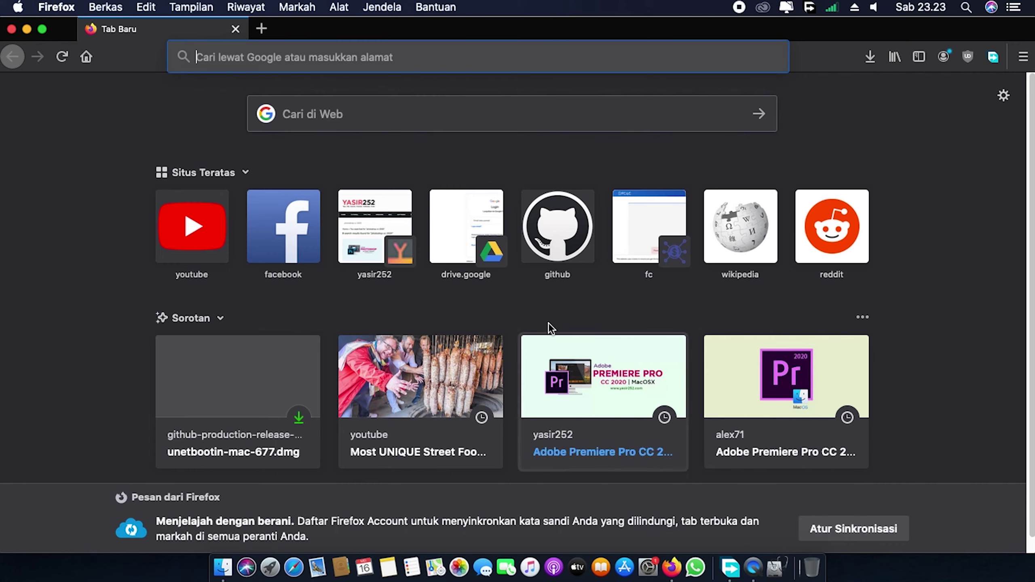
pyautogui.write('ba')
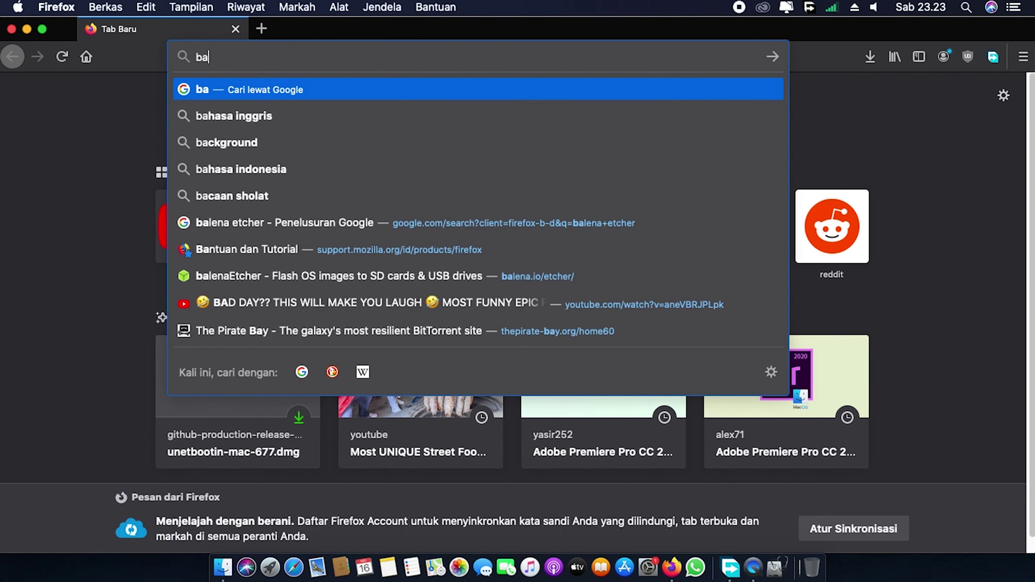
pyautogui.write('lena etcher')
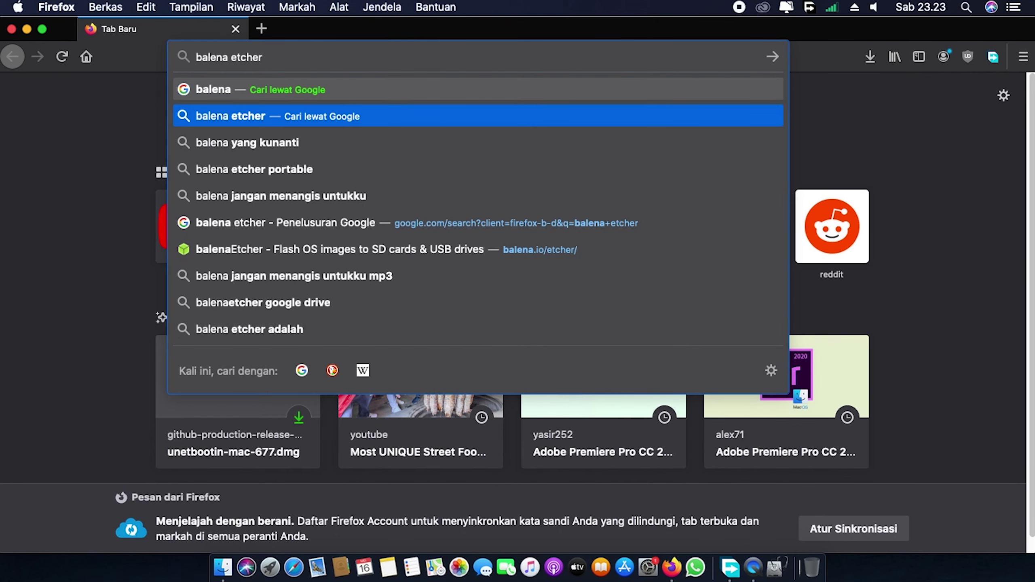
pyautogui.press('Return')
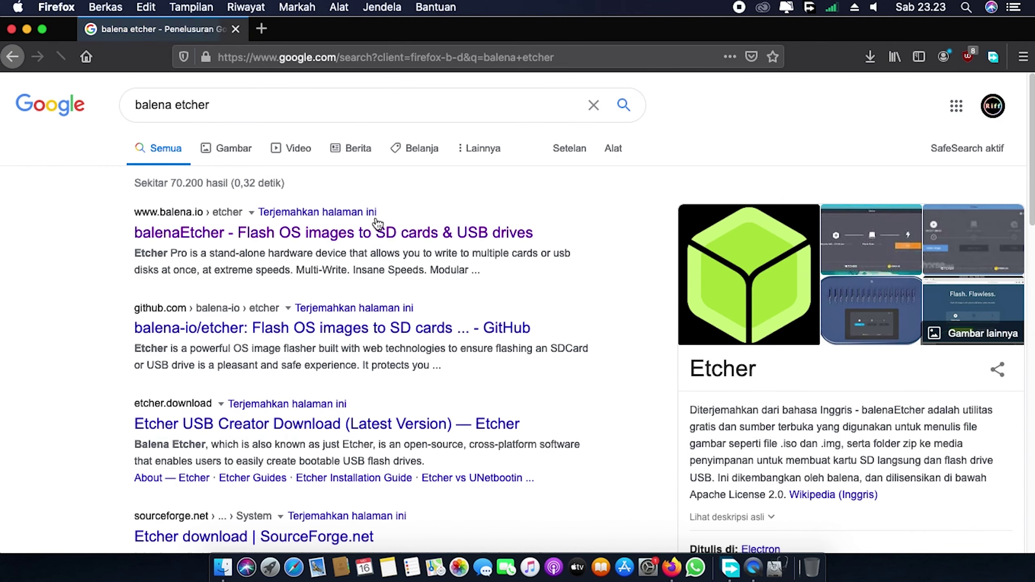
pyautogui.click(397, 231)
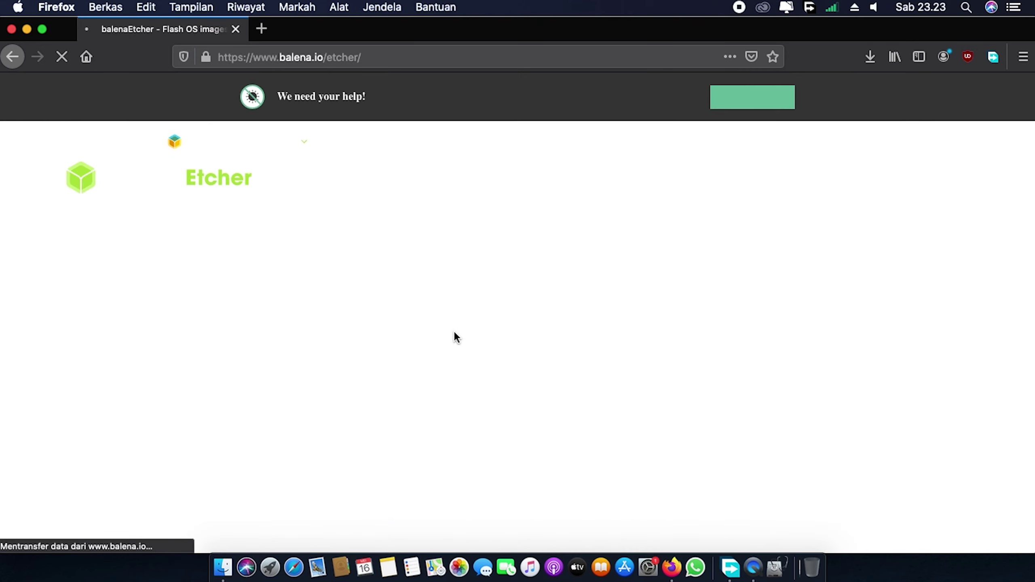
# Start downloading balenaEtcher 1.5.89 for macOS, check it in the downloads list, and minimize the browser.
pyautogui.scroll(-8, 600, 257)
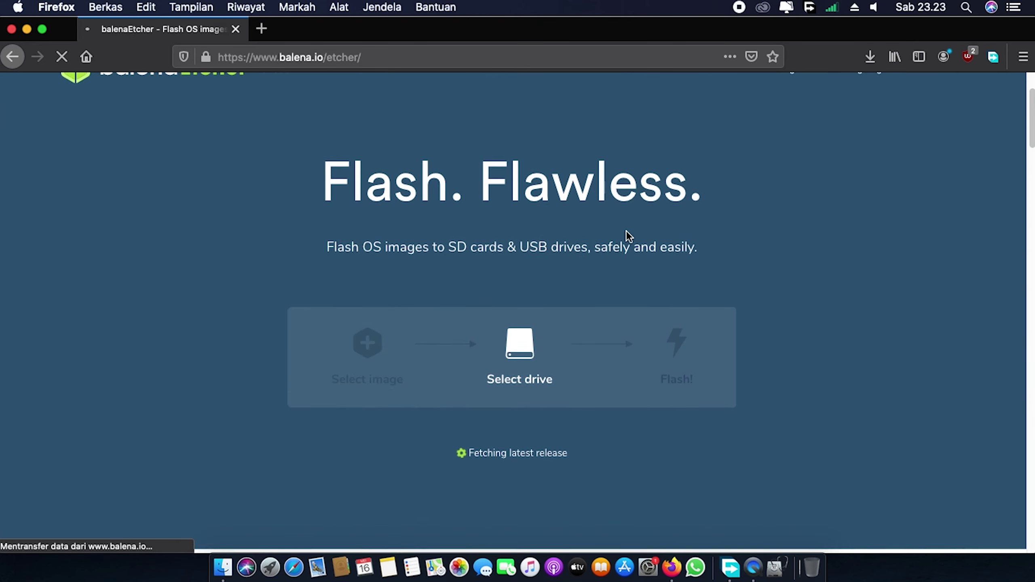
pyautogui.scroll(7, 606, 231)
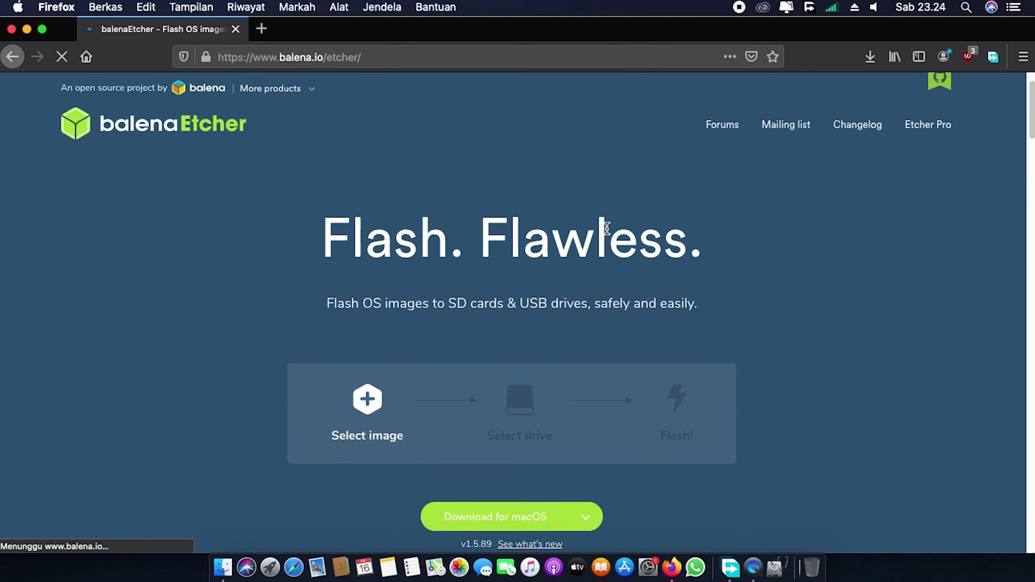
pyautogui.scroll(-3, 542, 240)
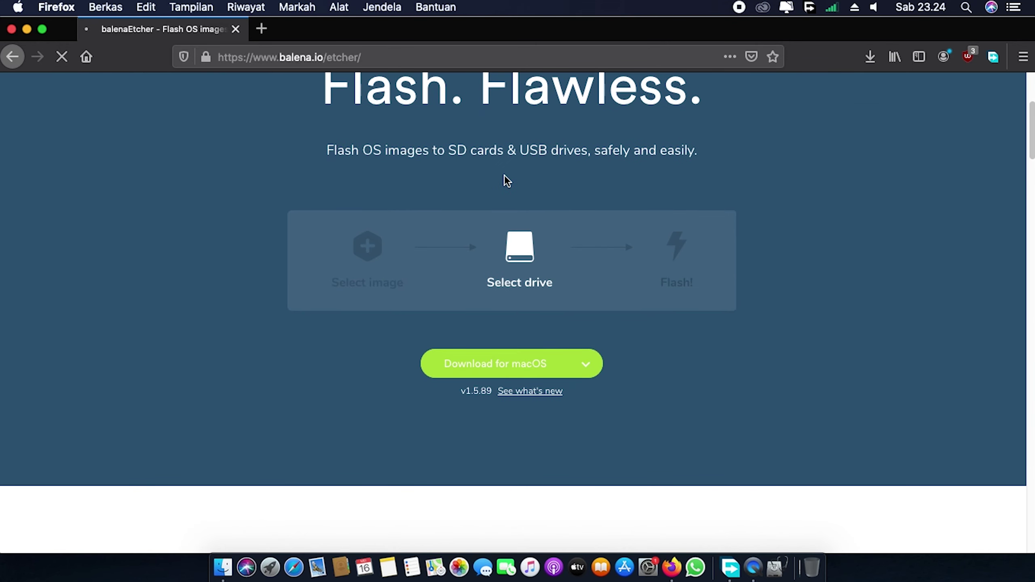
pyautogui.click(626, 252)
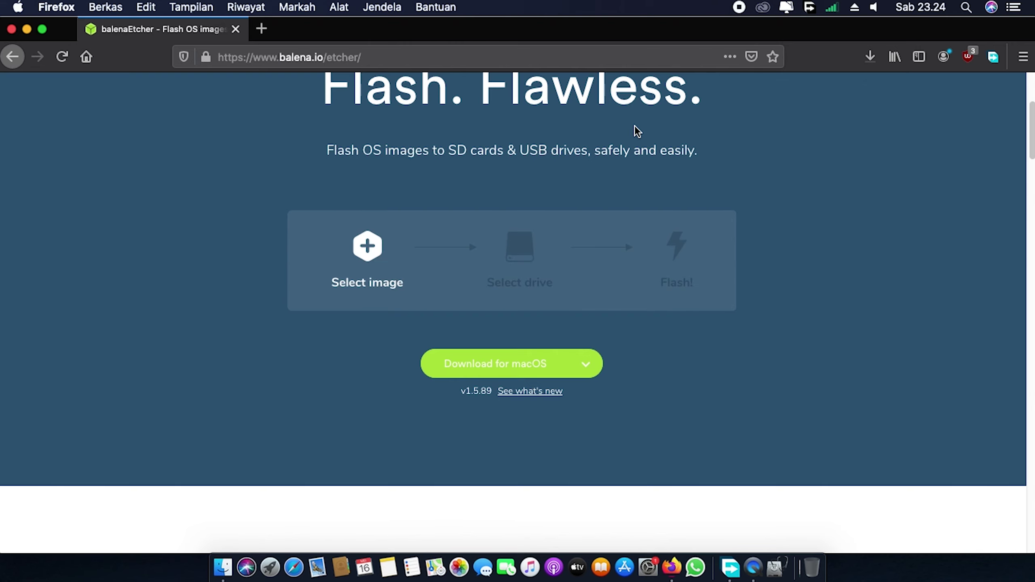
pyautogui.press('super+shift+y')
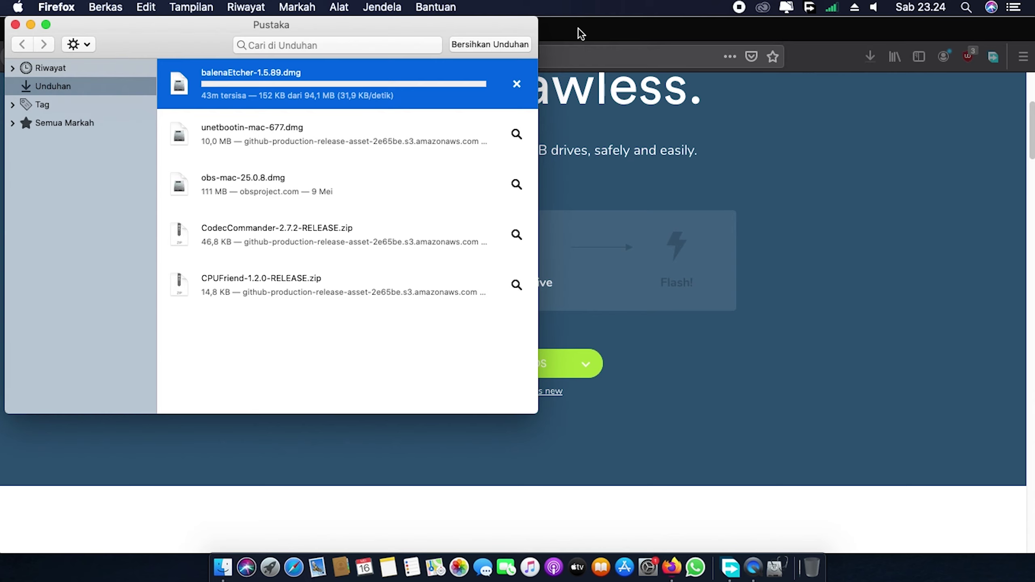
pyautogui.click(16, 25)
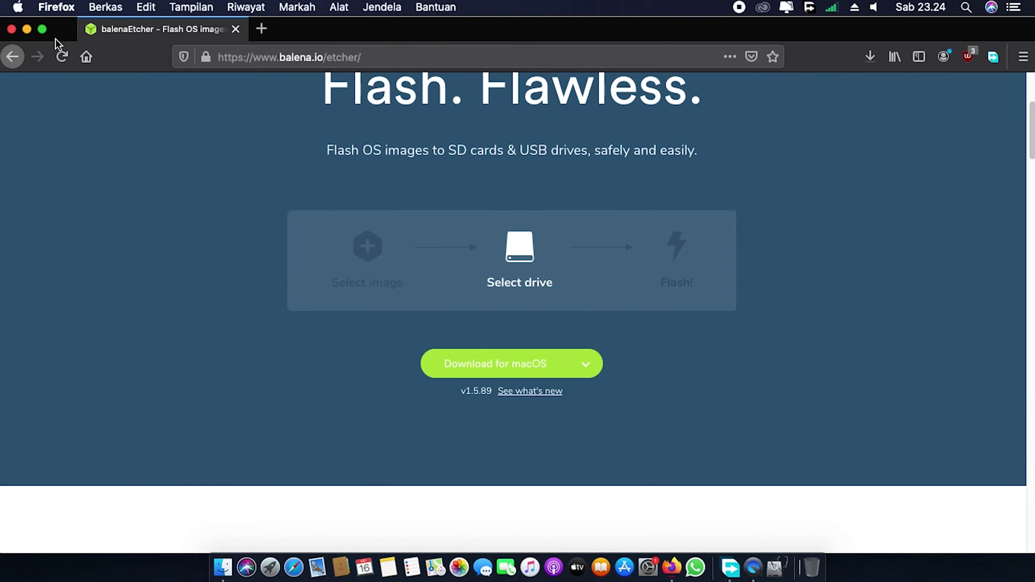
pyautogui.click(27, 29)
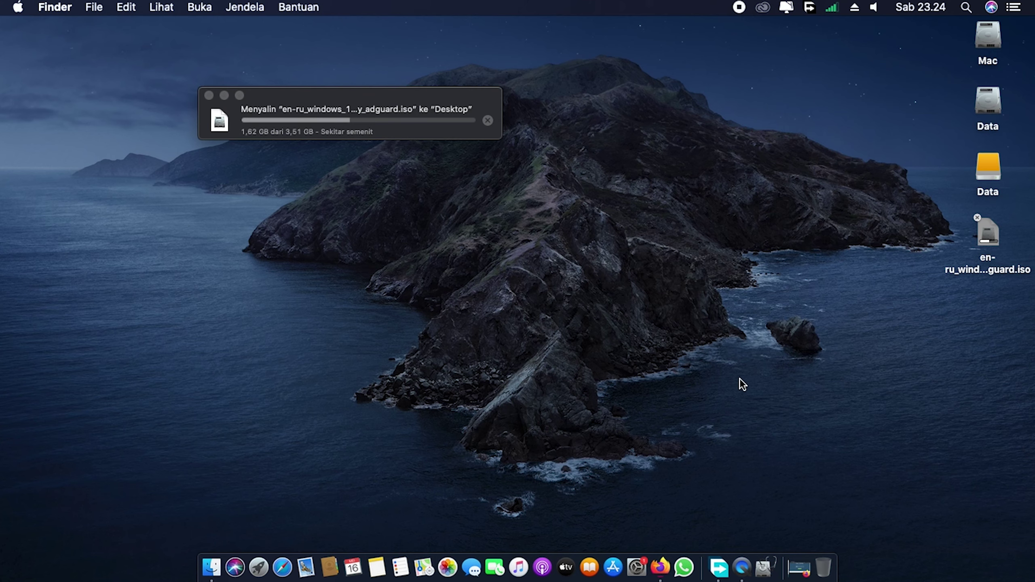
pyautogui.moveTo(742, 365); pyautogui.dragTo(871, 429)
pyautogui.click(798, 568)
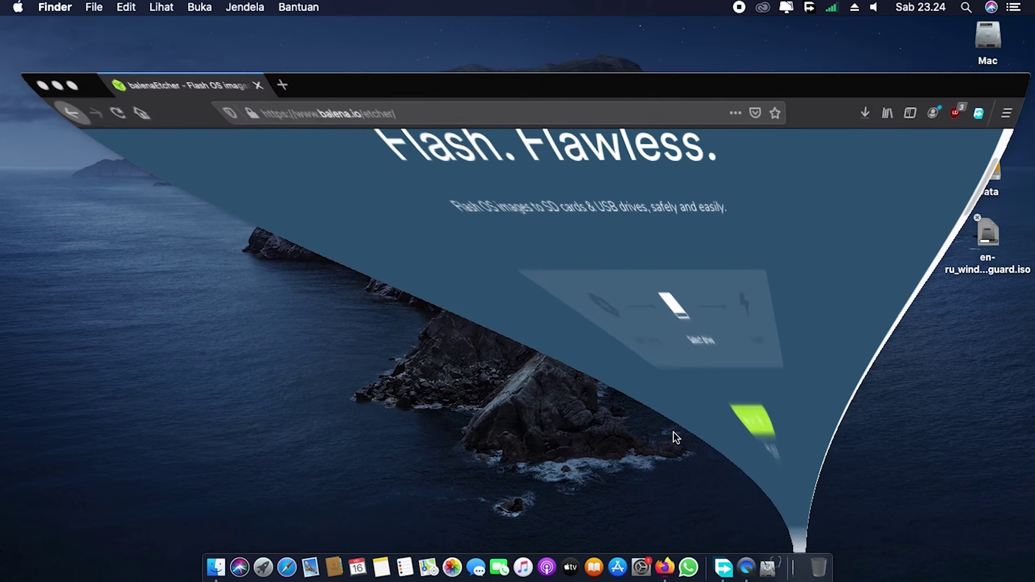
pyautogui.scroll(-5, 534, 377)
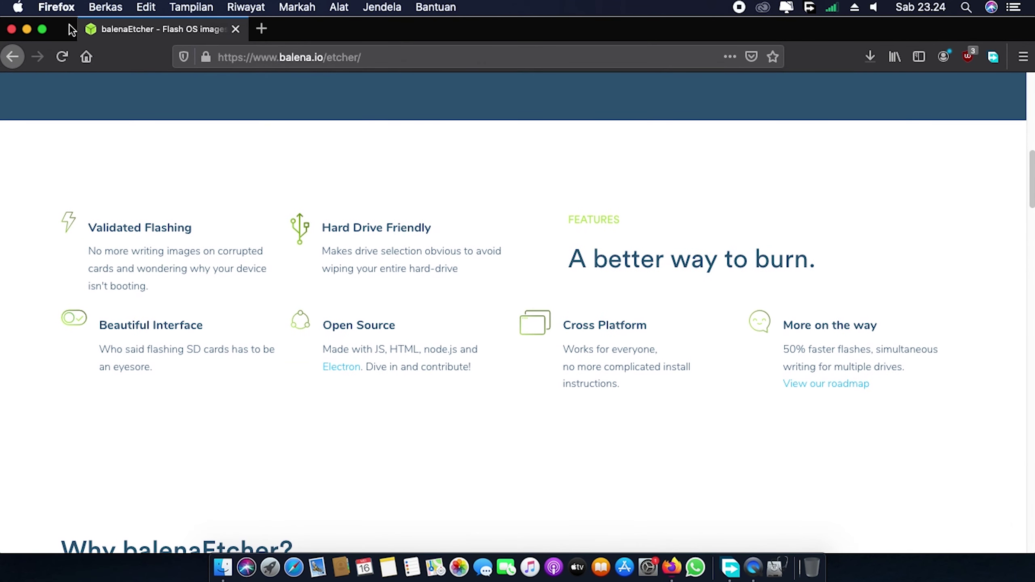
pyautogui.moveTo(21, 32); pyautogui.dragTo(20, 32)
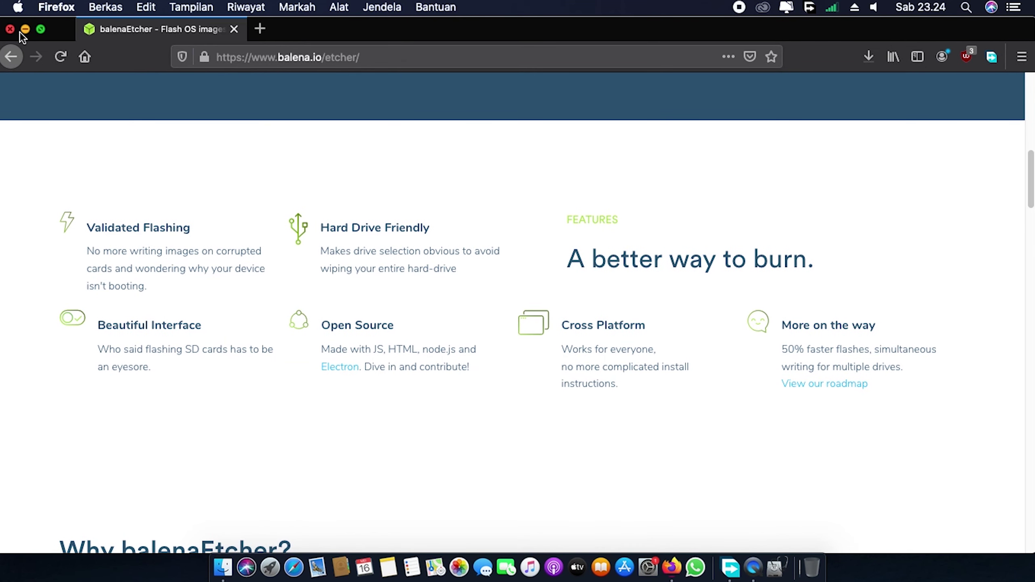
pyautogui.moveTo(306, 25); pyautogui.dragTo(308, 25)
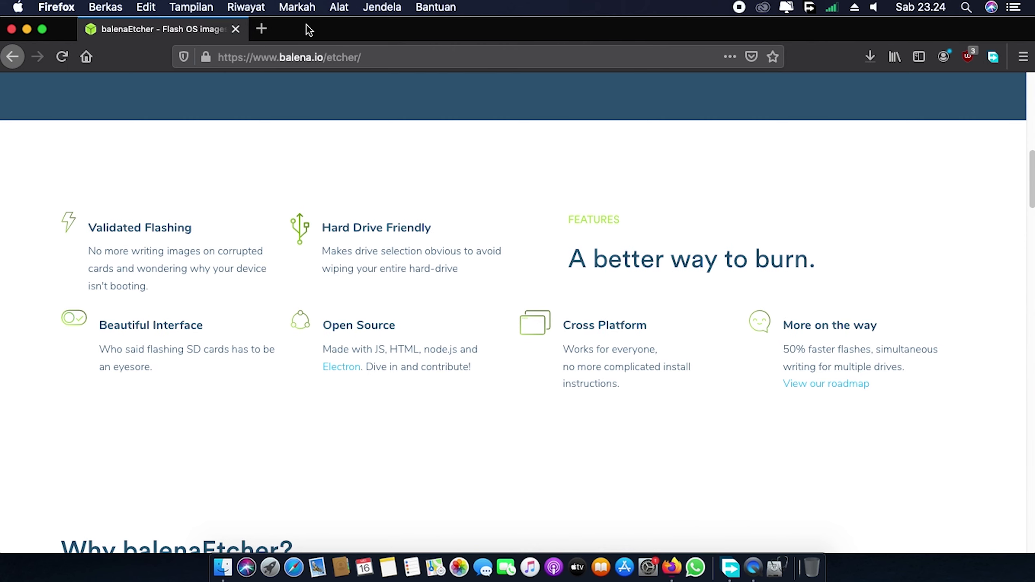
pyautogui.click(28, 29)
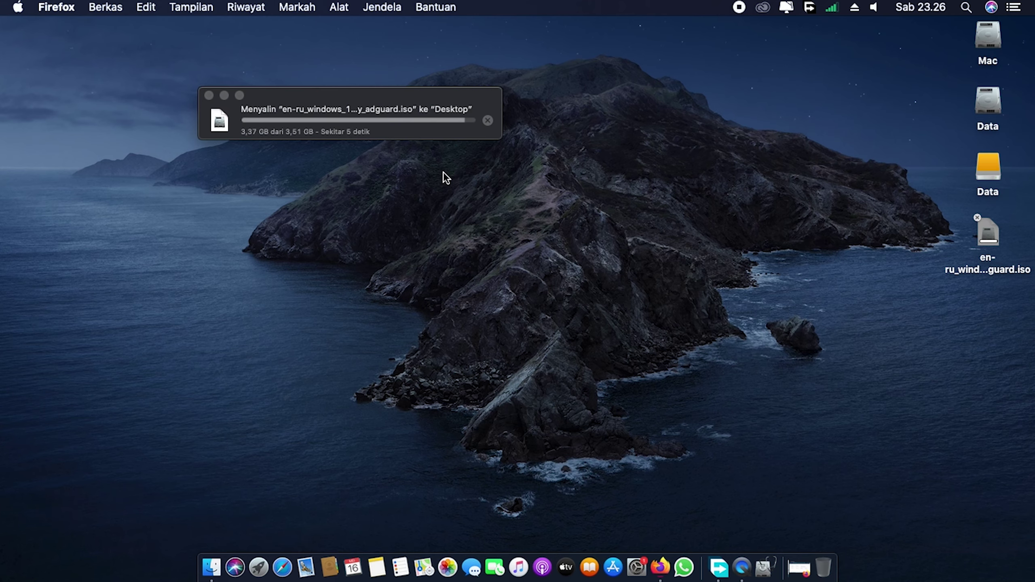
# Restore Firefox, cancel the balenaEtcher-1.5.89.dmg download, and minimize the browser window again.
pyautogui.click(799, 568)
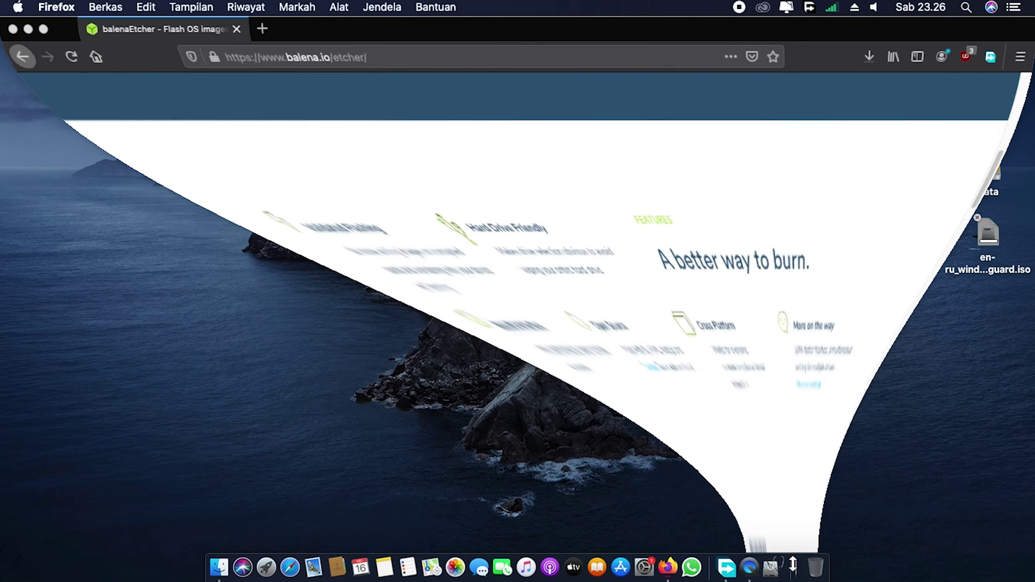
pyautogui.click(870, 58)
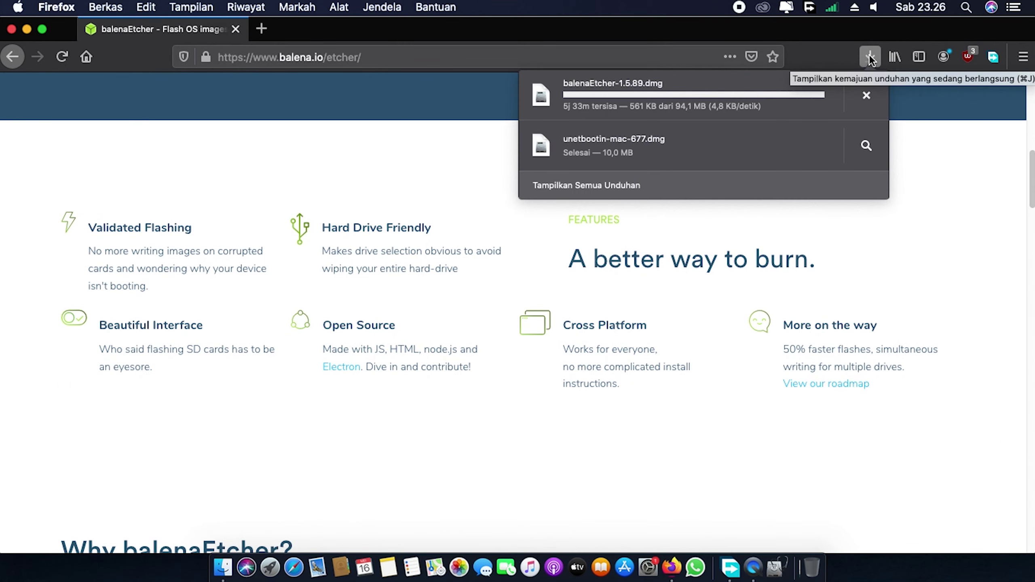
pyautogui.click(879, 89)
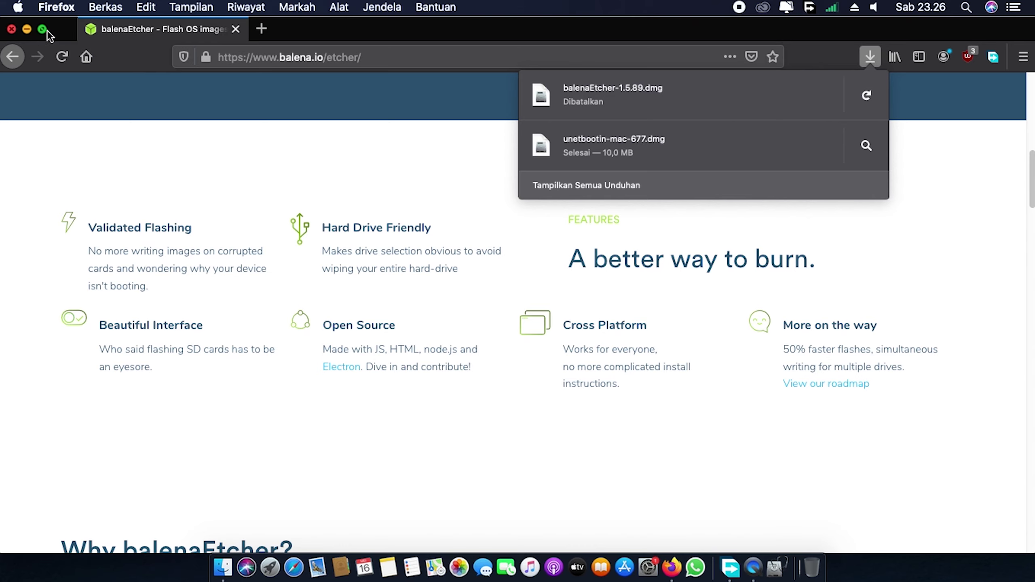
pyautogui.click(345, 23)
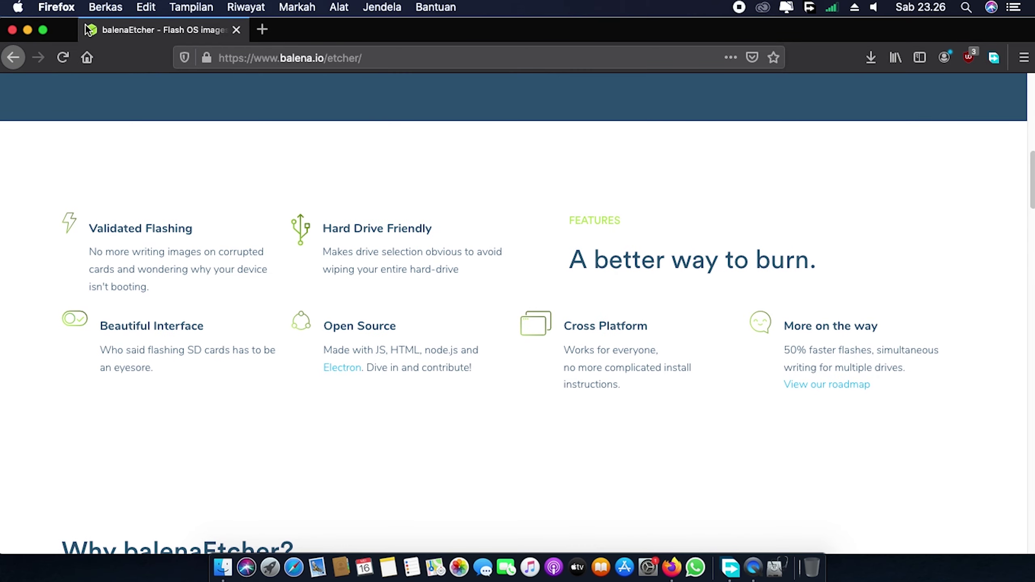
pyautogui.doubleClick(352, 27)
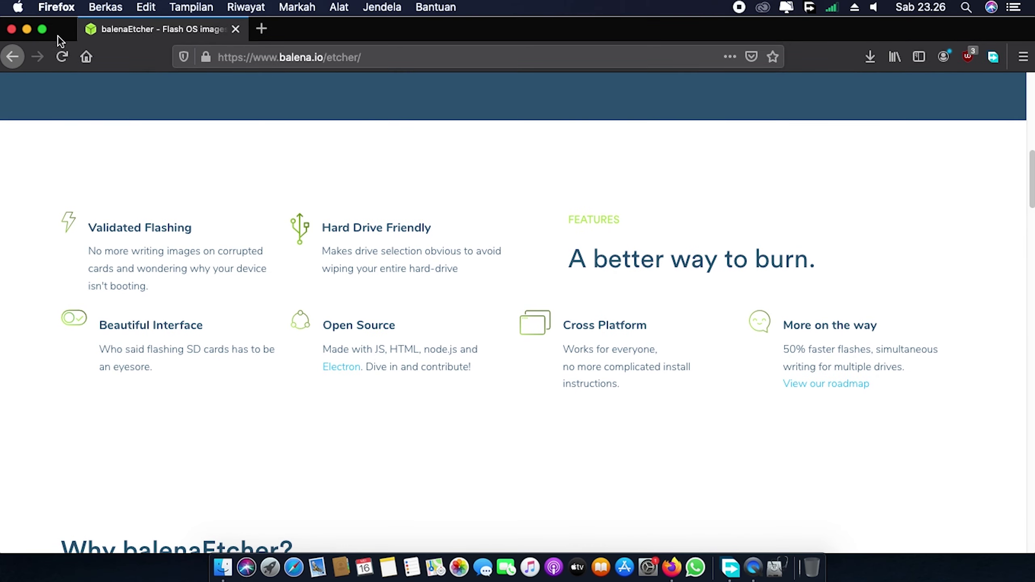
pyautogui.click(27, 29)
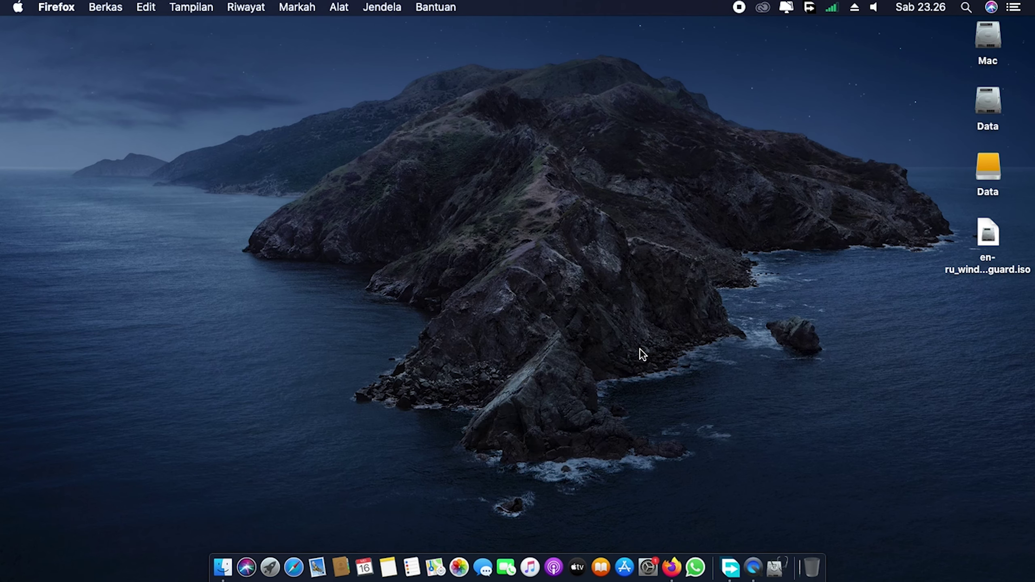
# Quit Firefox and eject the external Data drive from the desktop.
pyautogui.rightClick(670, 567)
pyautogui.click(677, 528)
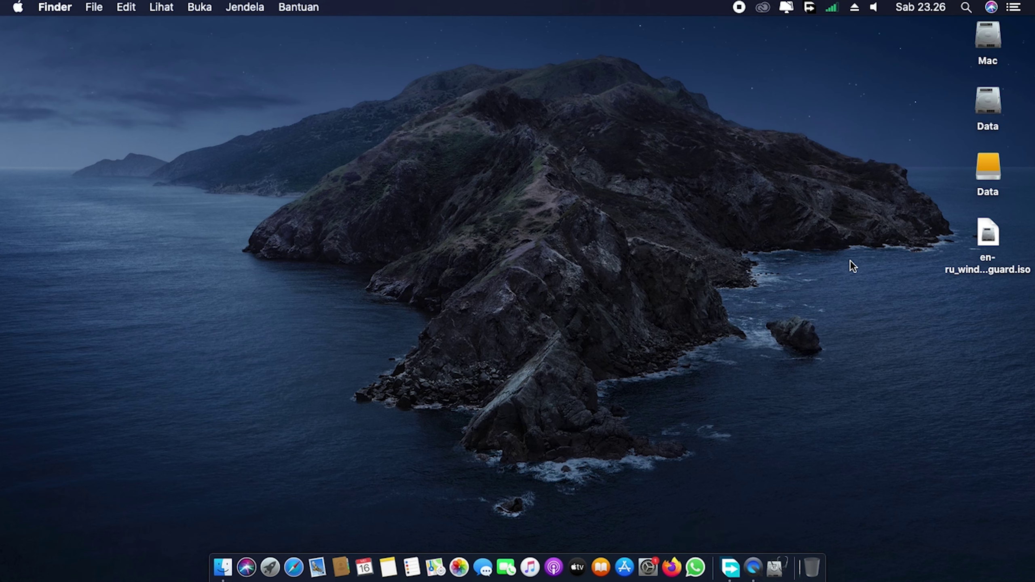
pyautogui.rightClick(984, 172)
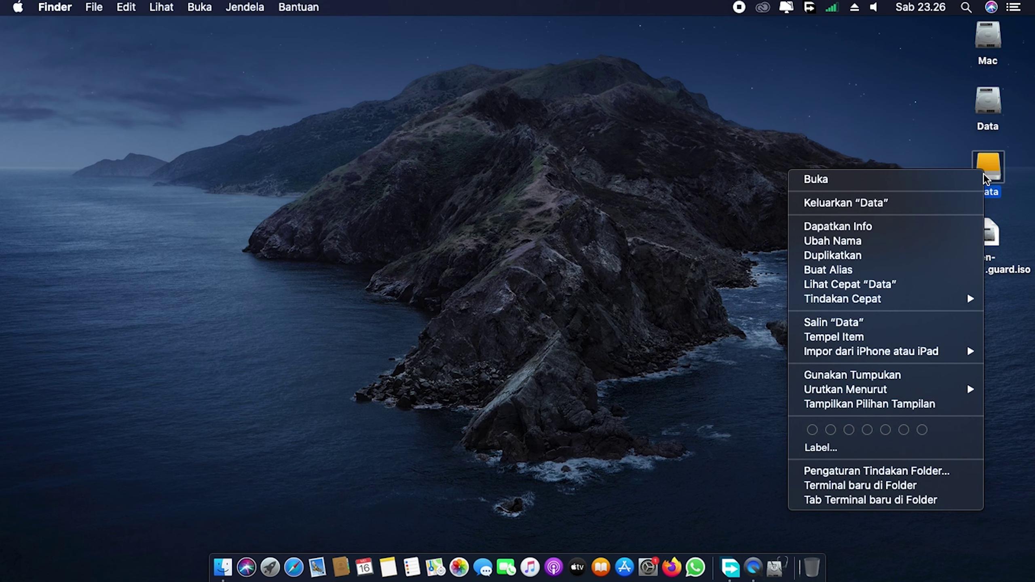
pyautogui.click(905, 209)
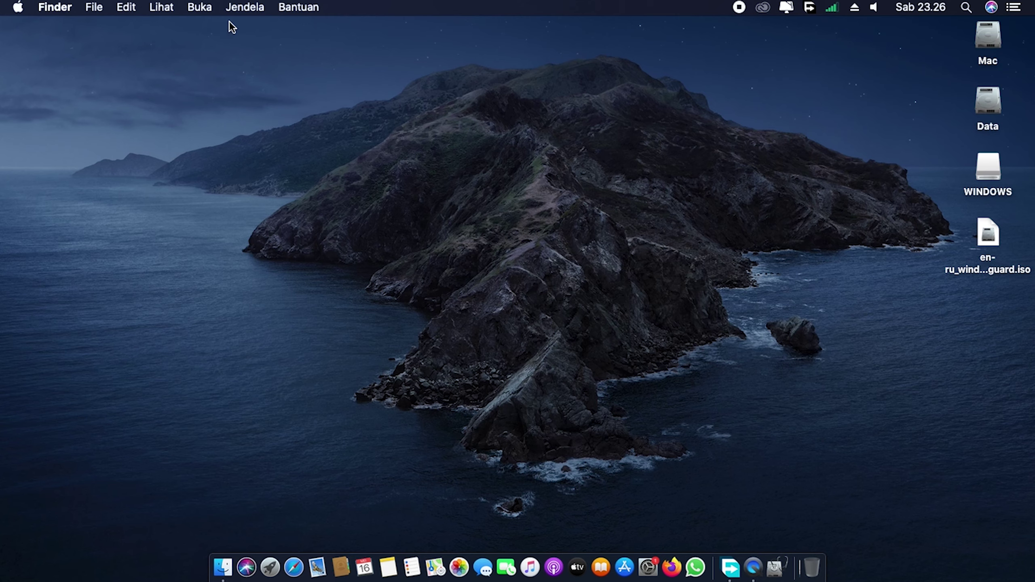
# Open the Downloads folder, mount unetbootin-mac-677.dmg and close the Downloads window.
pyautogui.click(199, 7)
pyautogui.click(266, 131)
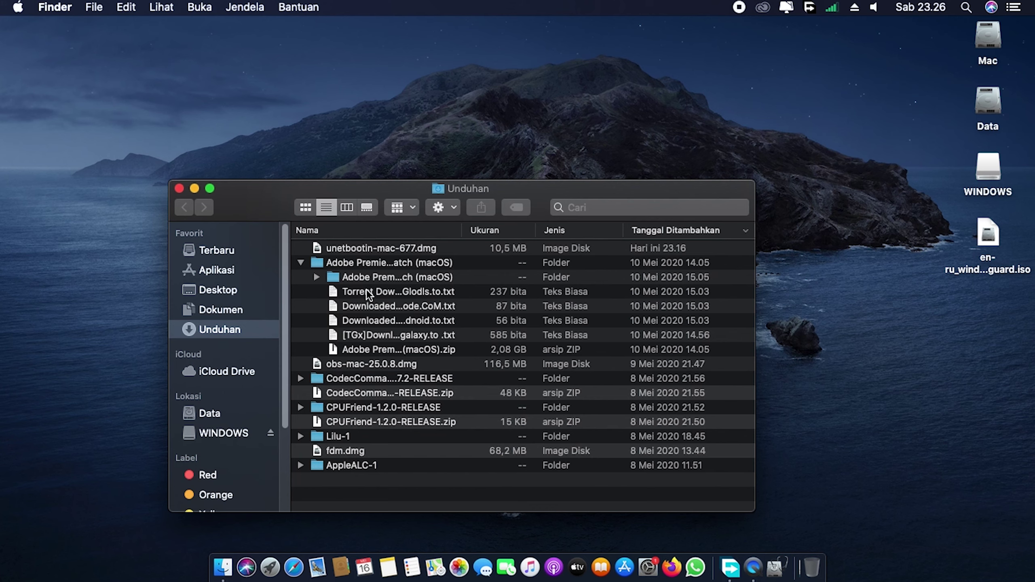
pyautogui.doubleClick(367, 248)
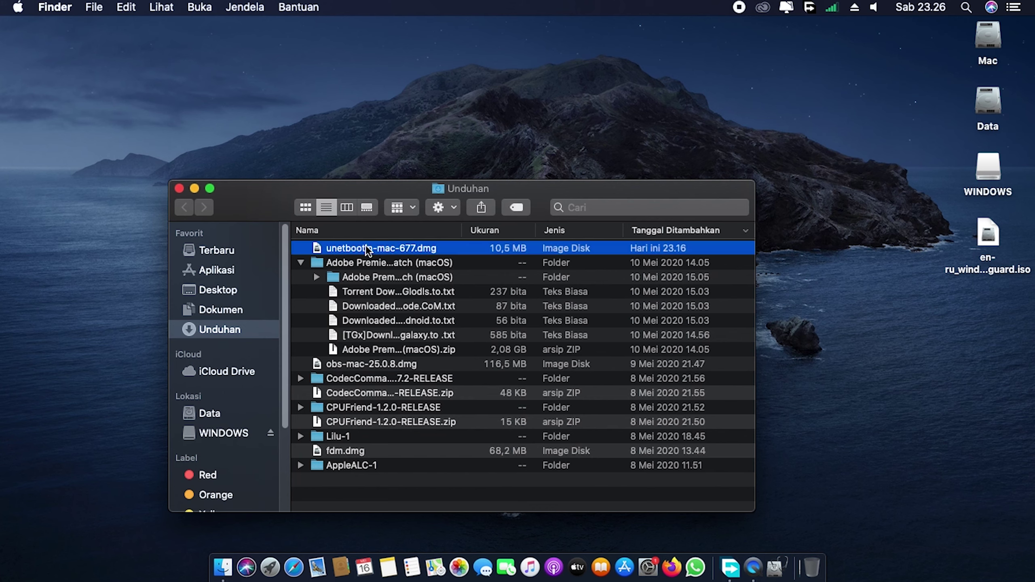
pyautogui.click(179, 189)
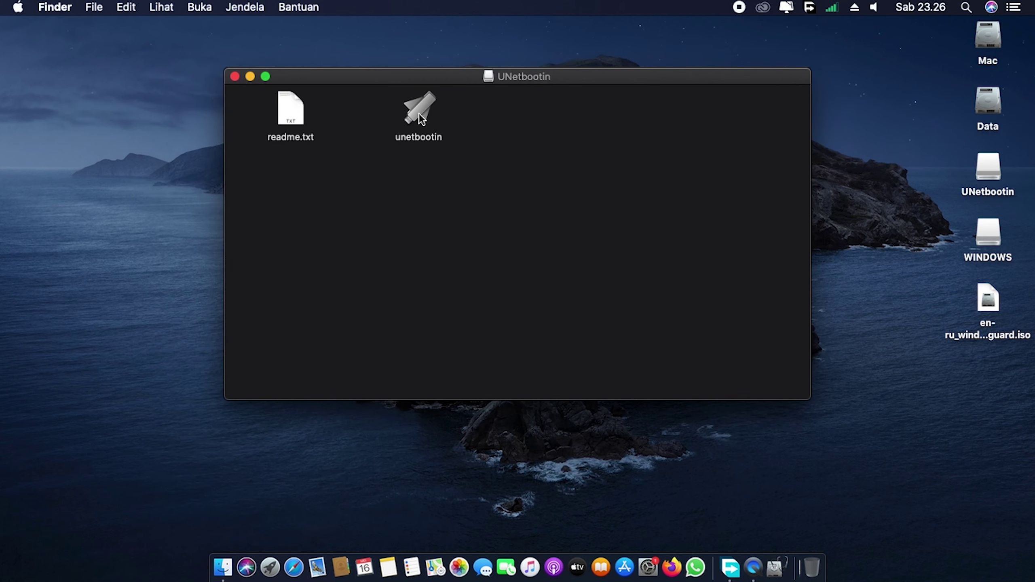
# Launch unetbootin from the mounted image, suppressing further warnings for apps on this disk image, and close the UNetbootin folder window.
pyautogui.doubleClick(420, 114)
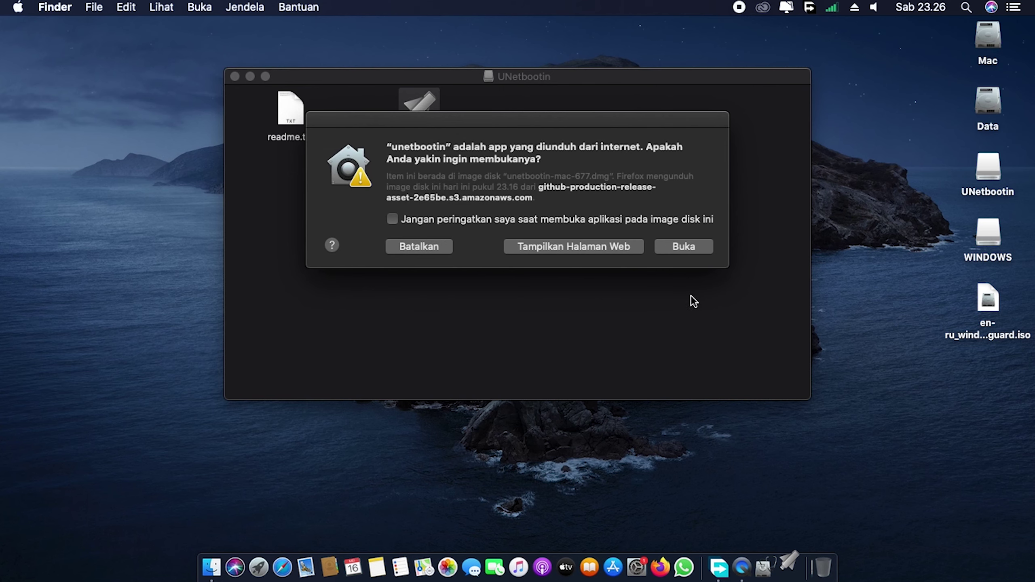
pyautogui.click(630, 219)
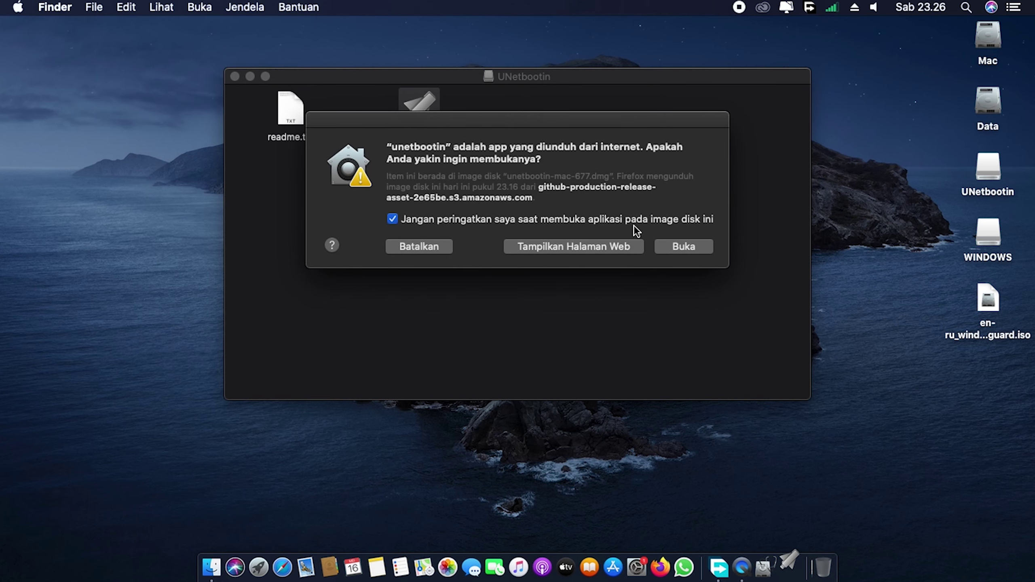
pyautogui.click(692, 246)
pyautogui.click(235, 77)
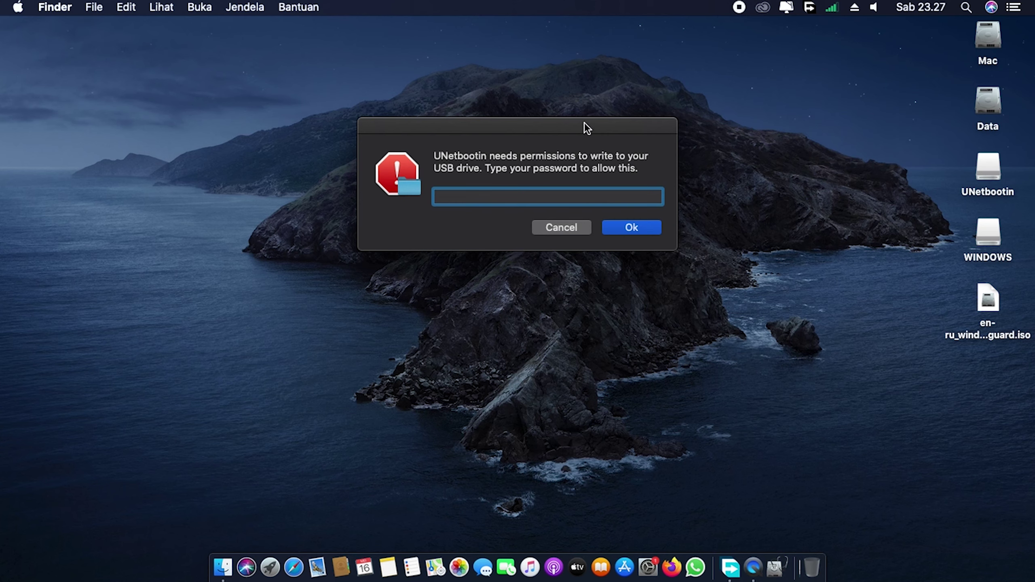
# Enter the account password to grant UNetbootin permission to write to the USB drive.
pyautogui.moveTo(579, 129); pyautogui.dragTo(443, 216)
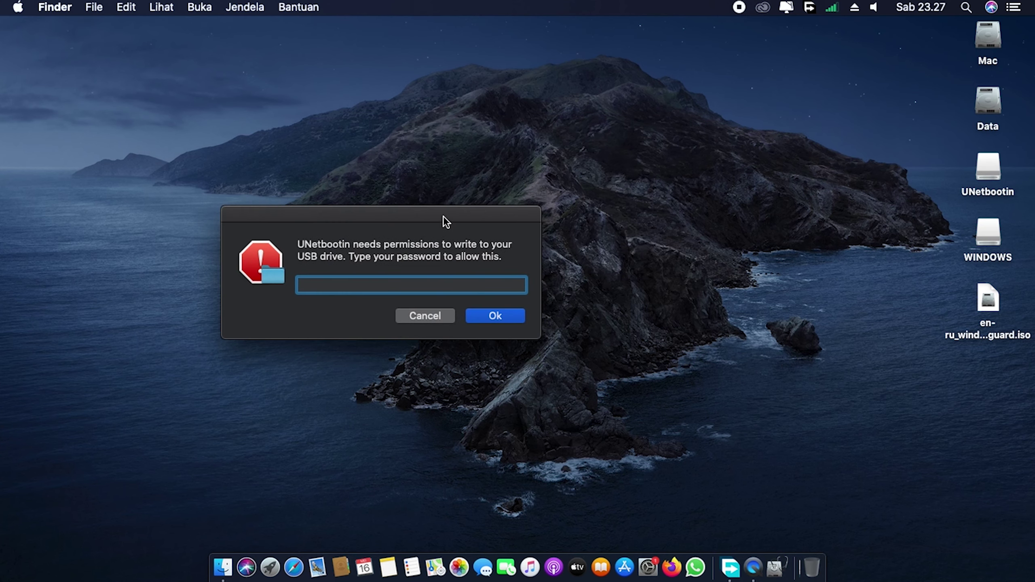
pyautogui.click(495, 317)
pyautogui.write('*****')
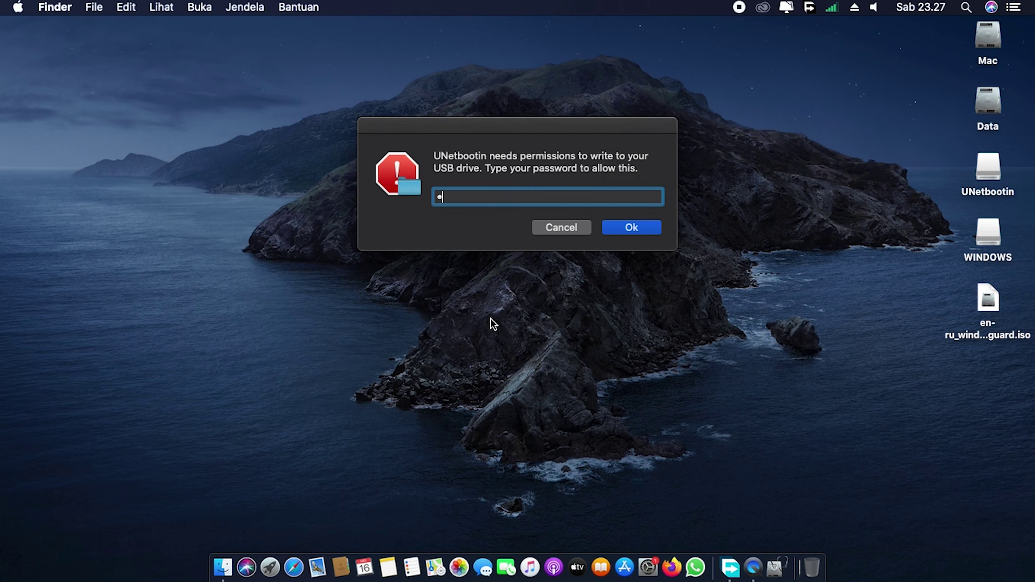
pyautogui.click(612, 229)
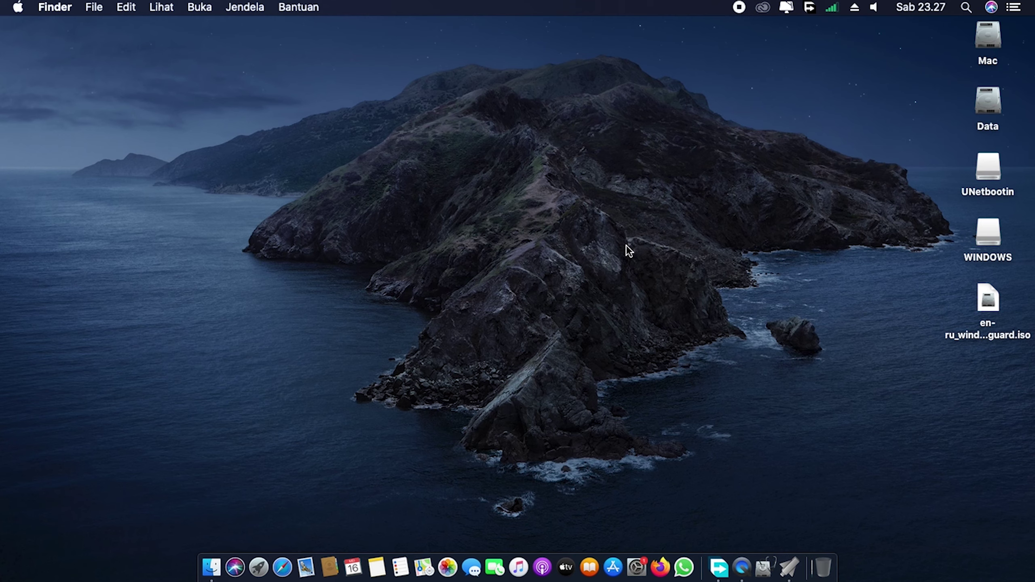
# Set UNetbootin's source to an ISO disk image and load the Windows 10 adguard ISO from the Desktop folder.
pyautogui.moveTo(468, 160); pyautogui.dragTo(372, 189)
pyautogui.click(226, 391)
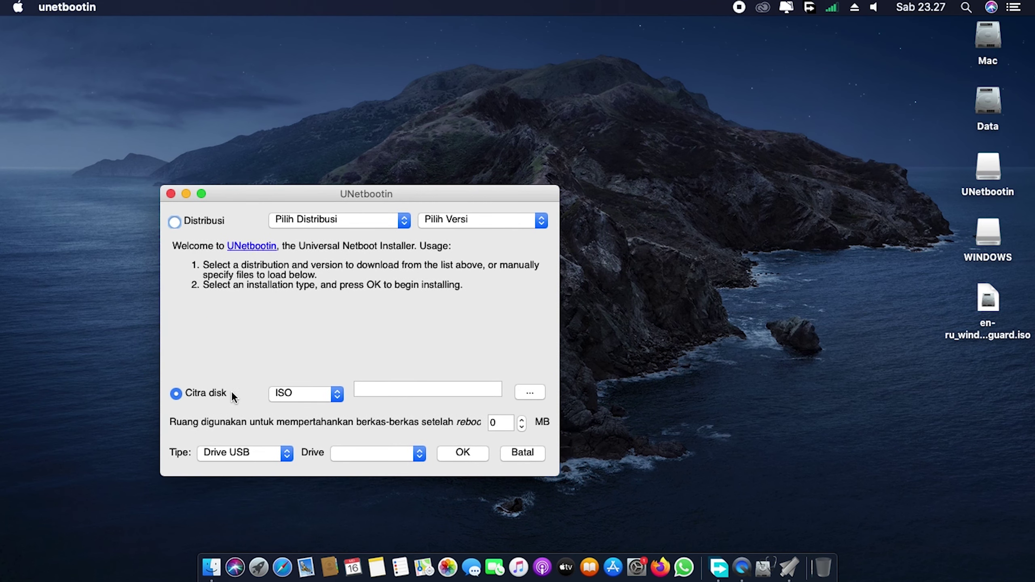
pyautogui.click(534, 392)
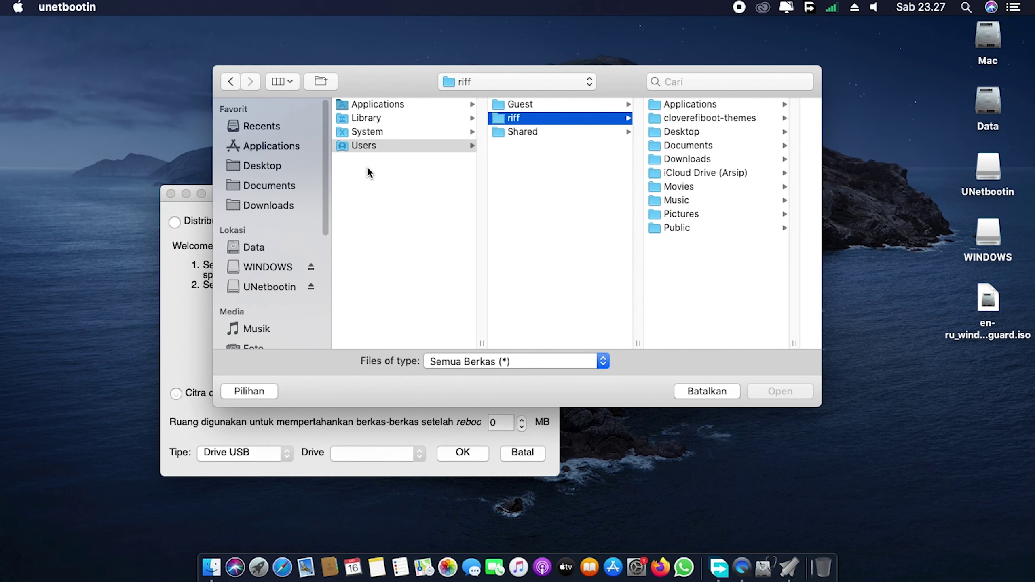
pyautogui.click(263, 168)
pyautogui.click(372, 105)
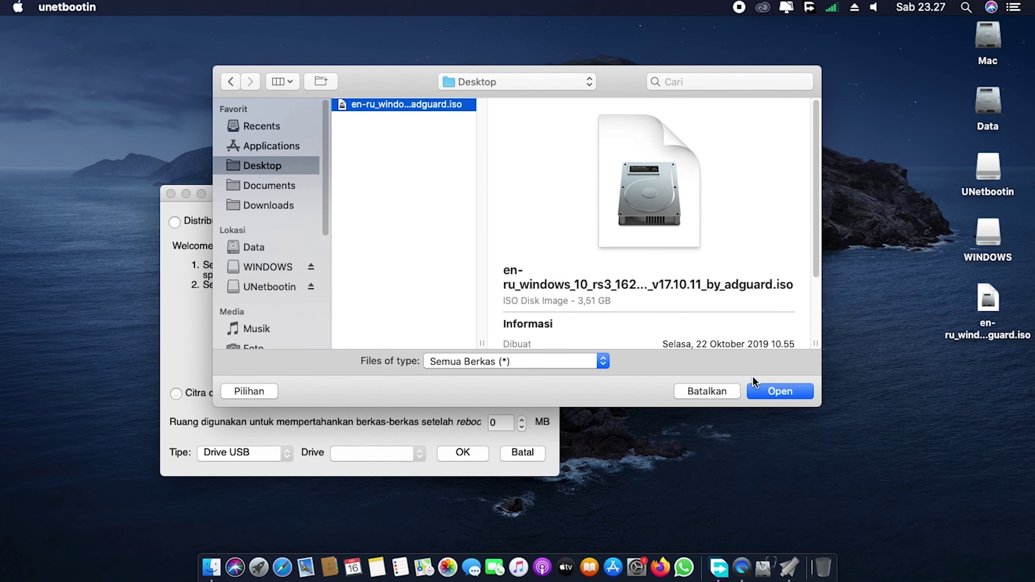
pyautogui.click(776, 392)
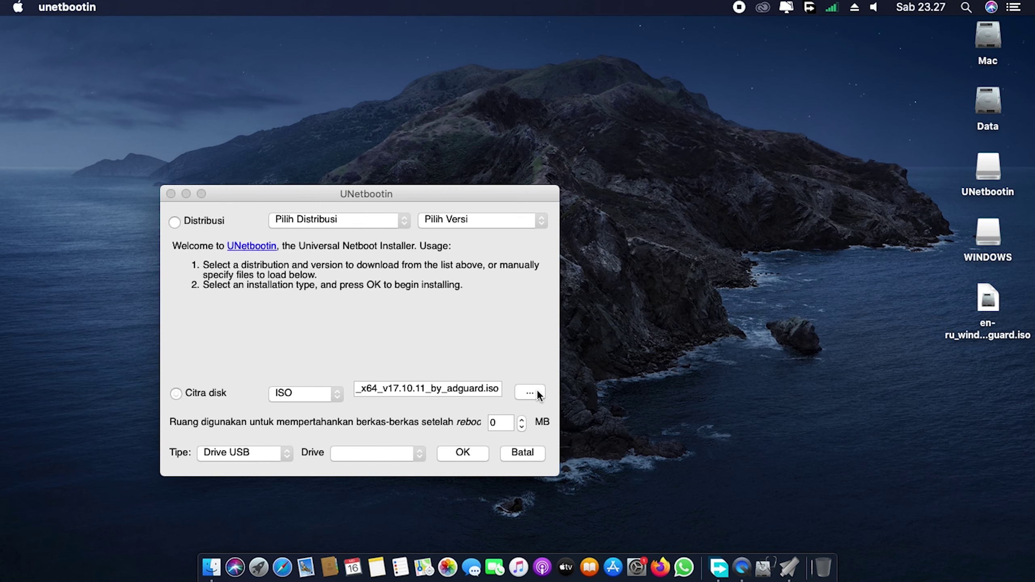
# Check UNetbootin's installation type and available target drives, keeping the type as USB drive, and move its window aside.
pyautogui.click(284, 454)
pyautogui.click(284, 454)
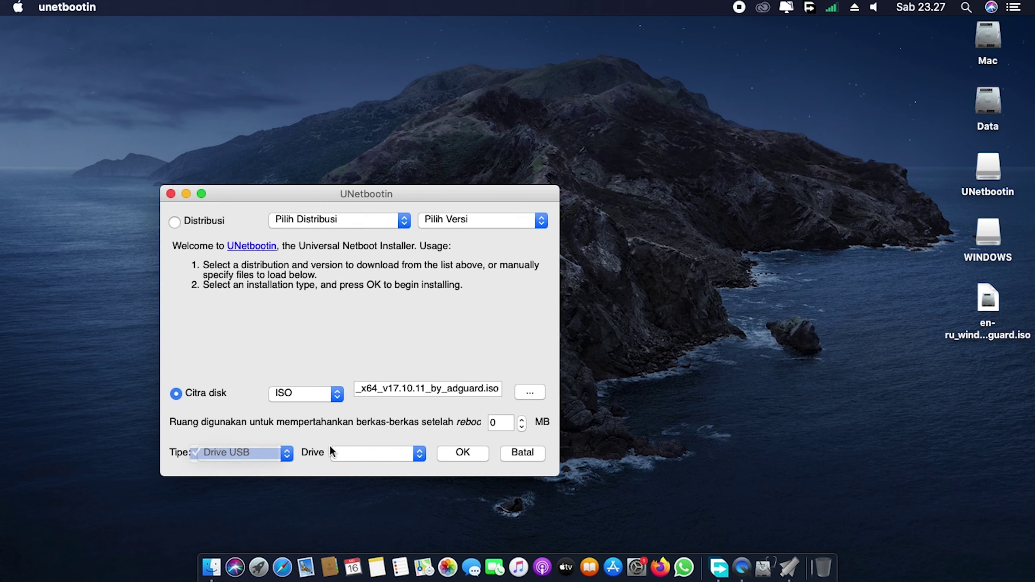
pyautogui.click(417, 448)
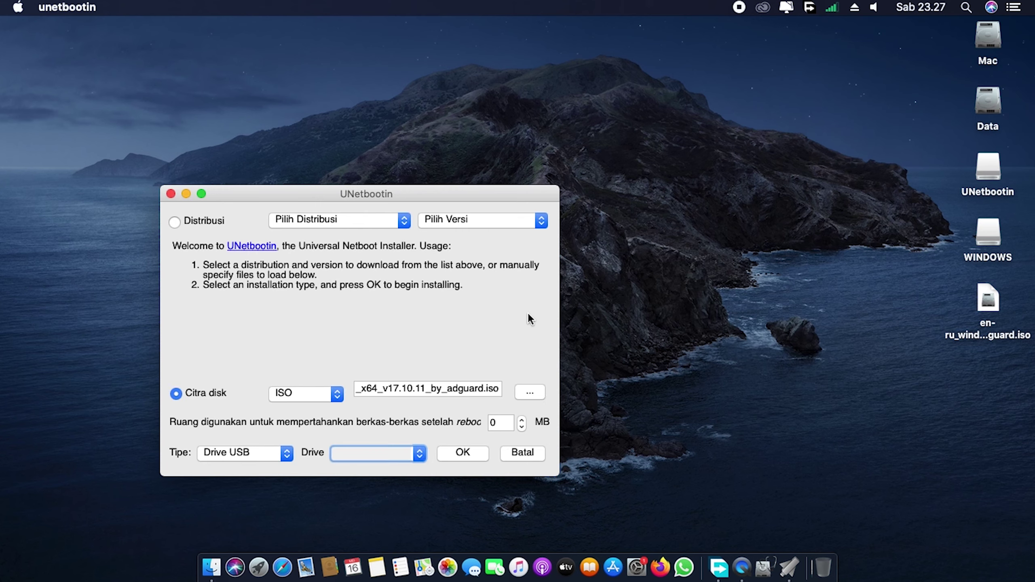
pyautogui.moveTo(442, 196); pyautogui.dragTo(378, 85)
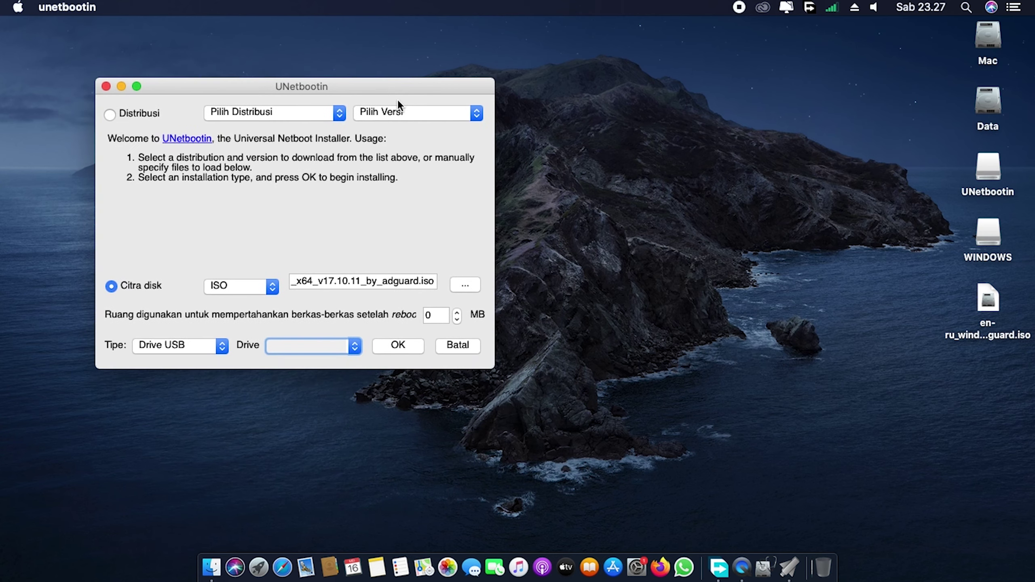
pyautogui.click(625, 322)
pyautogui.click(258, 573)
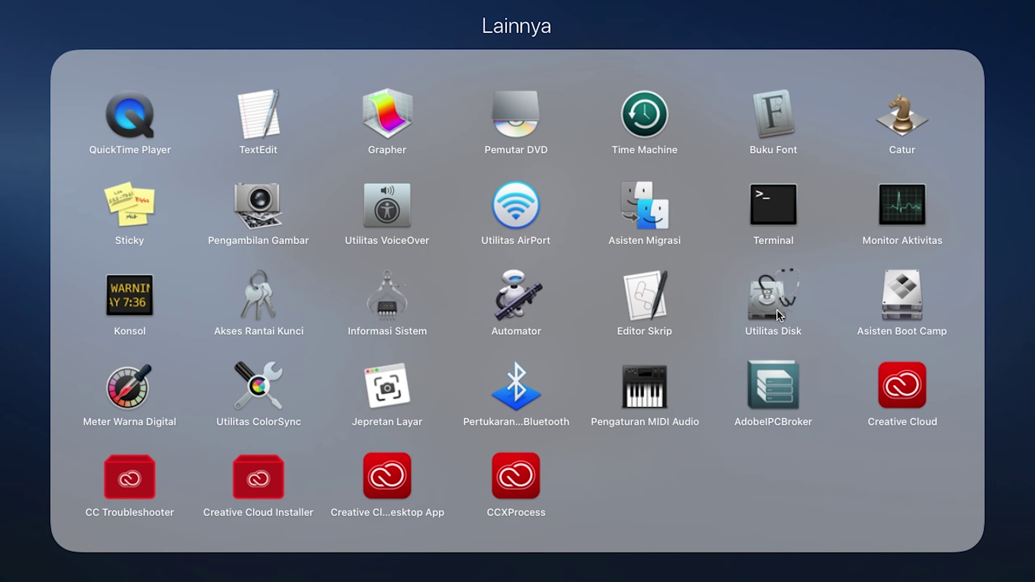
pyautogui.click(1007, 468)
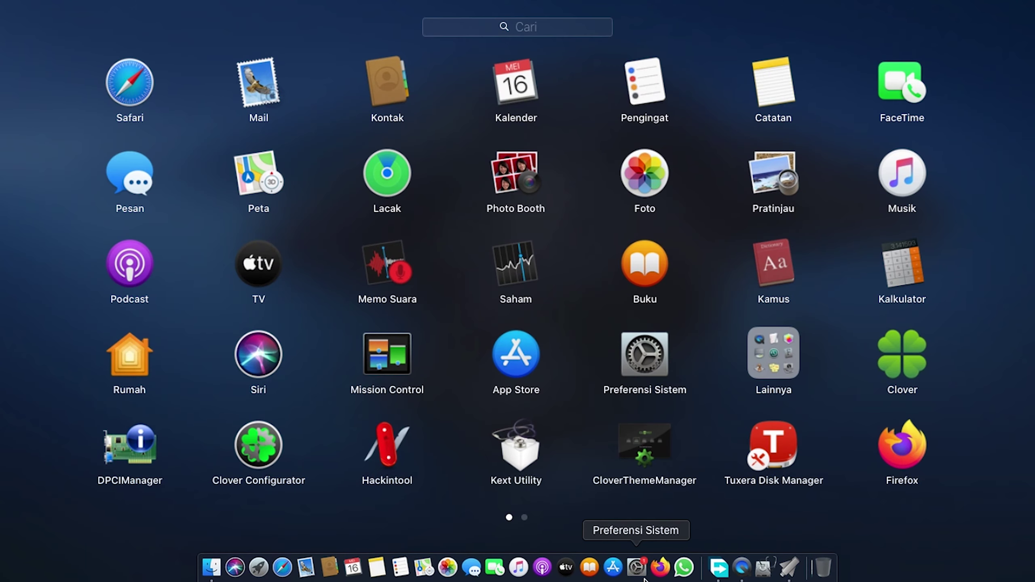
# Switch to Firefox, open google.com and search for "format fat32 terminal mac".
pyautogui.click(658, 569)
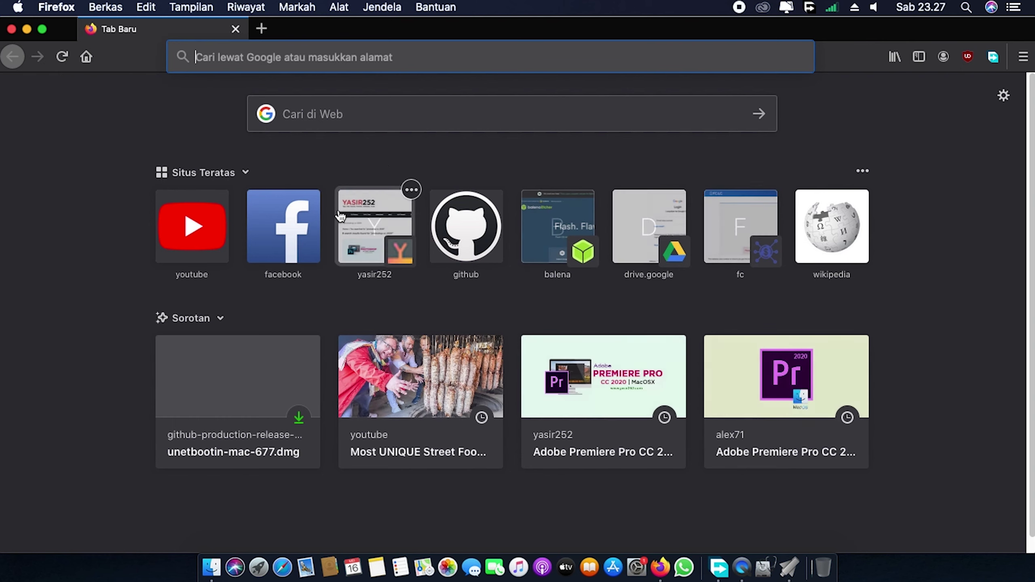
pyautogui.click(363, 64)
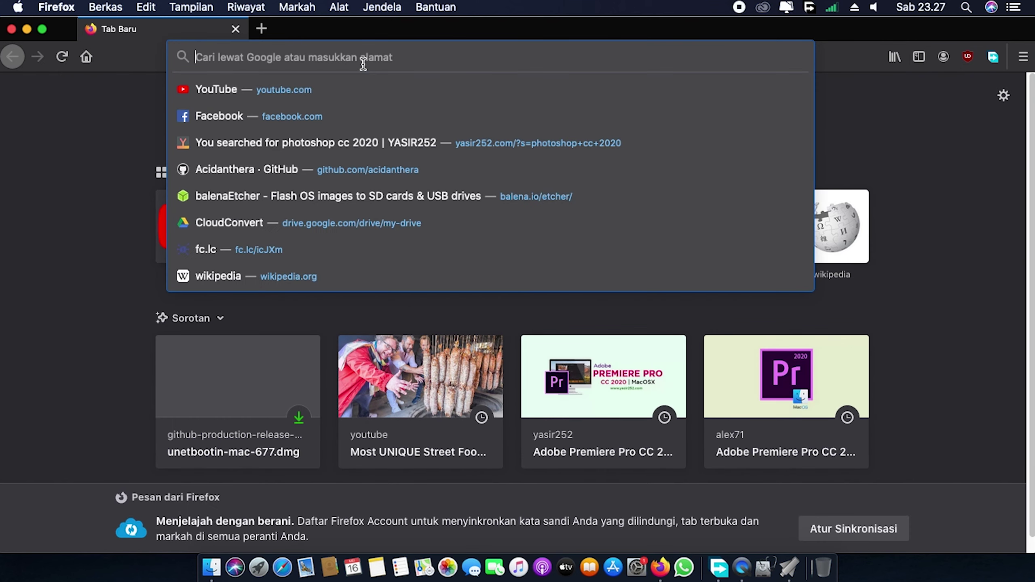
pyautogui.write('google.com/')
pyautogui.press('Return')
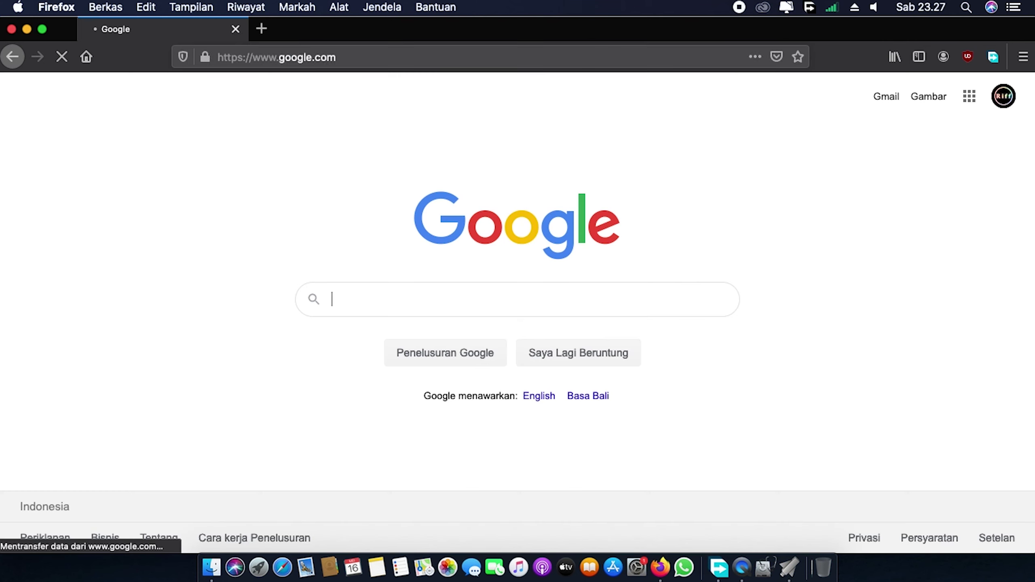
pyautogui.write('for')
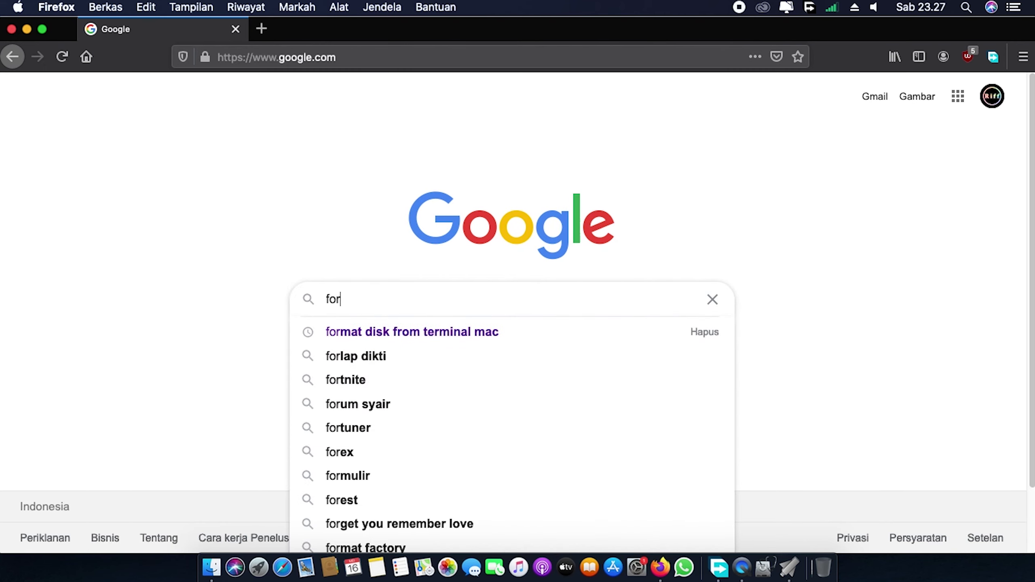
pyautogui.write('mat')
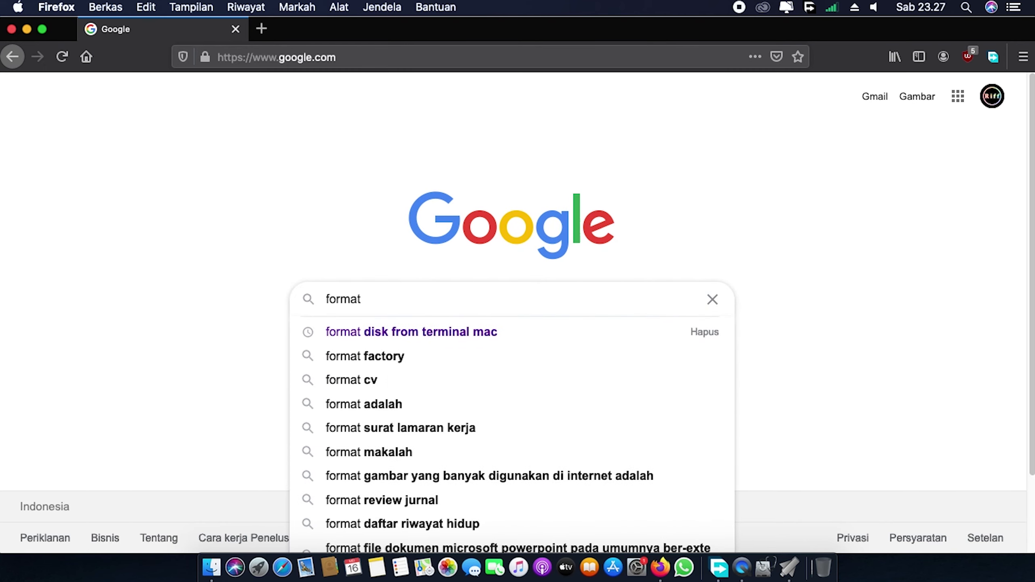
pyautogui.write(' fat32')
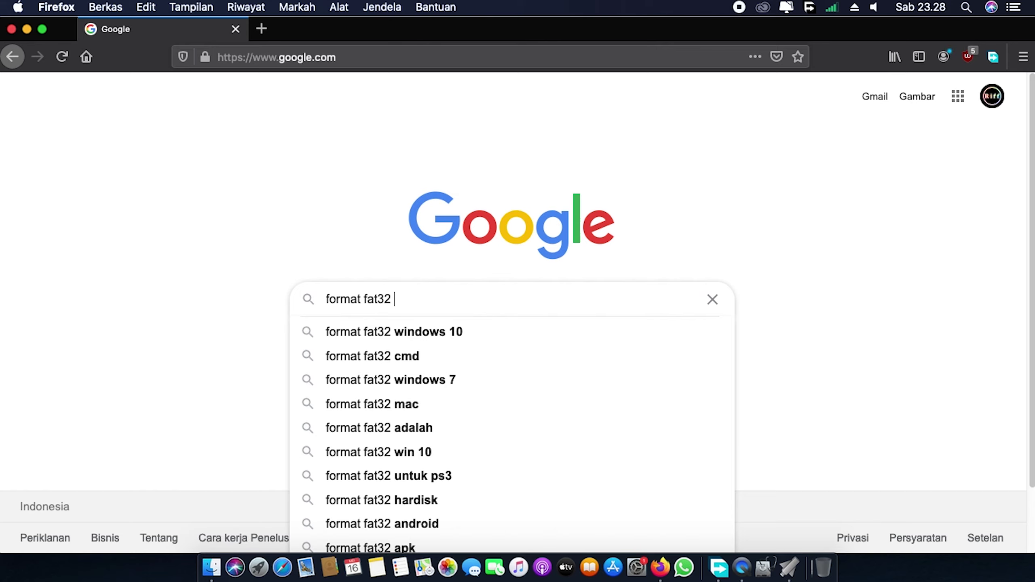
pyautogui.write('ter')
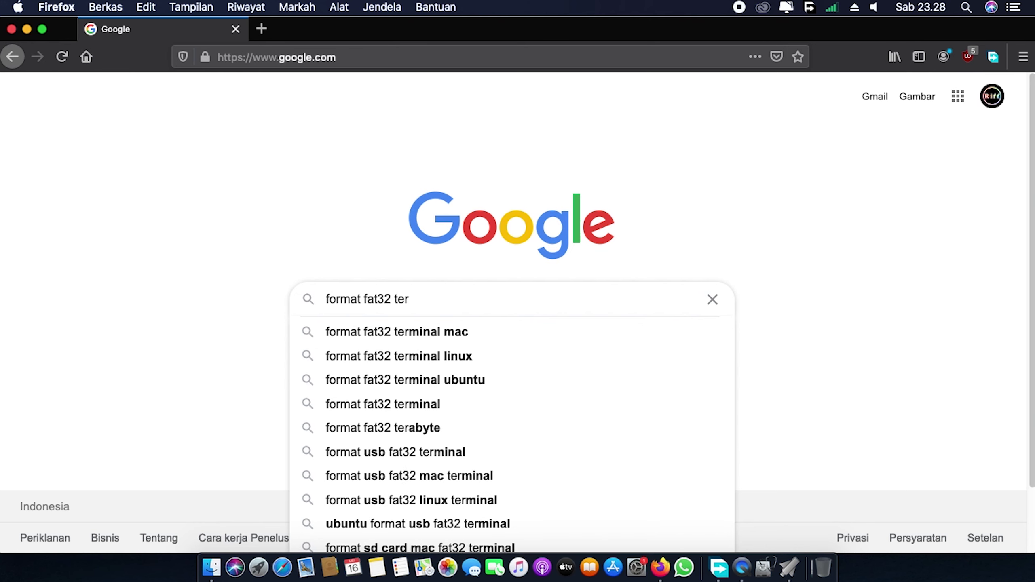
pyautogui.press('Down')
pyautogui.press('Return')
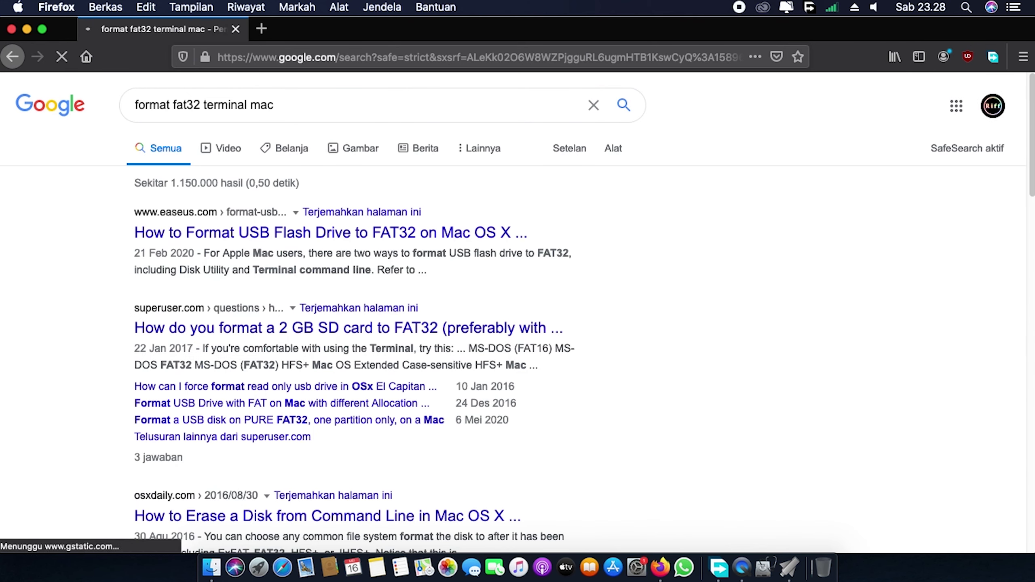
# Open the EaseUS article on formatting a USB flash drive to FAT32 on Mac in a new tab and view it.
pyautogui.rightClick(360, 235)
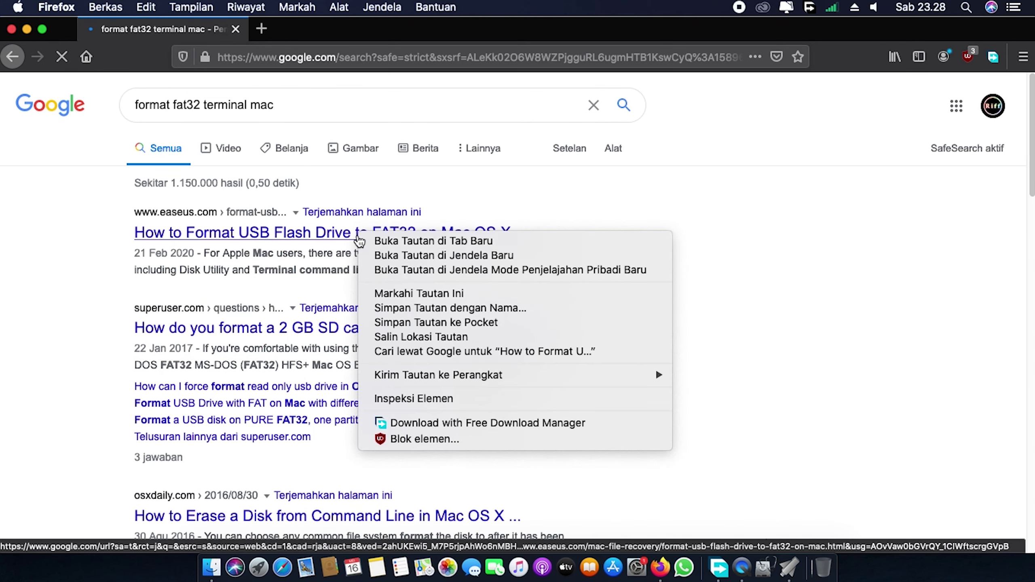
pyautogui.click(365, 239)
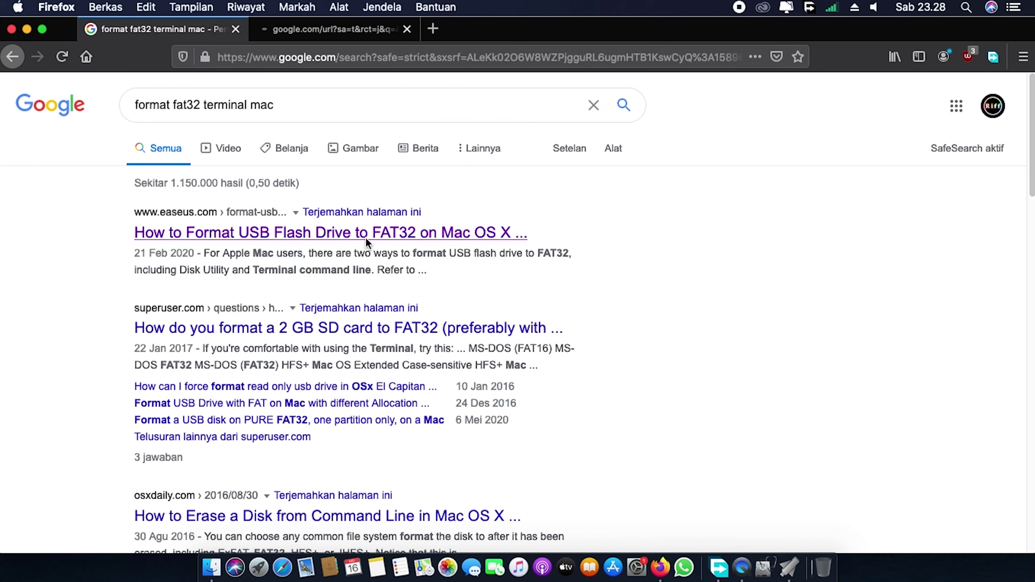
pyautogui.click(315, 31)
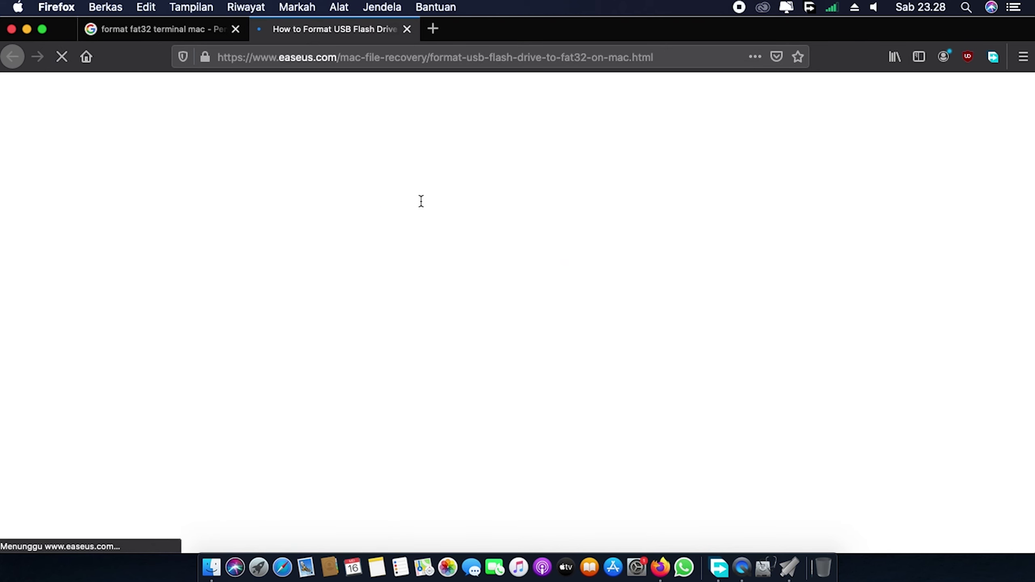
# Read through the article's Disk Utility method and its Terminal command line method for formatting a USB drive to FAT32.
pyautogui.scroll(-10, 422, 211)
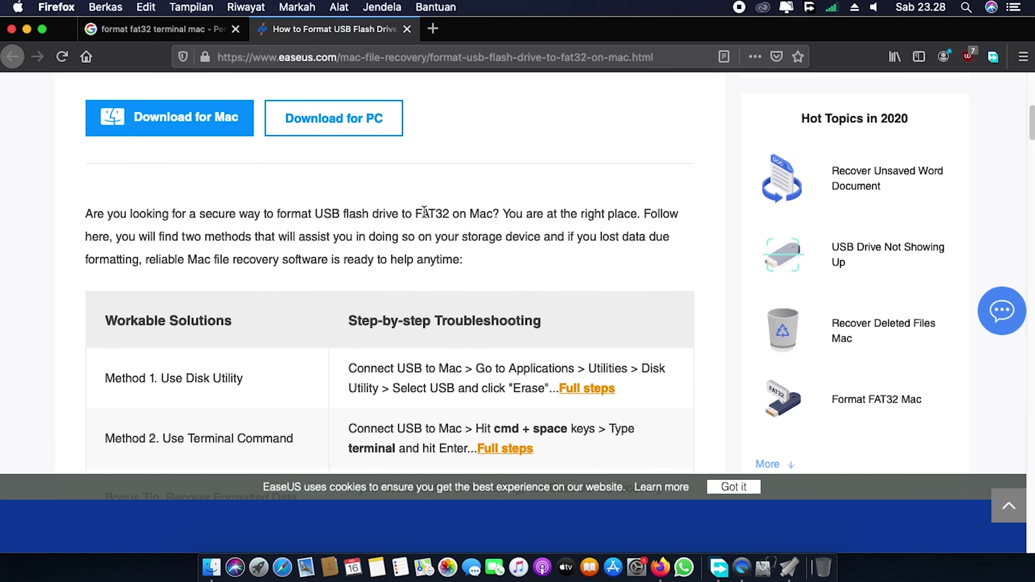
pyautogui.scroll(-15, 422, 207)
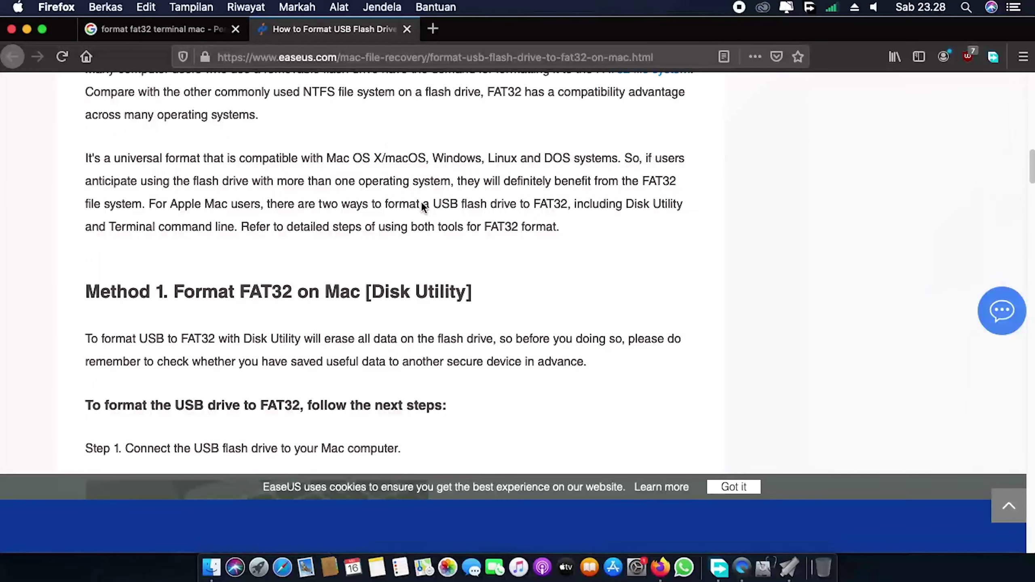
pyautogui.scroll(-12, 412, 194)
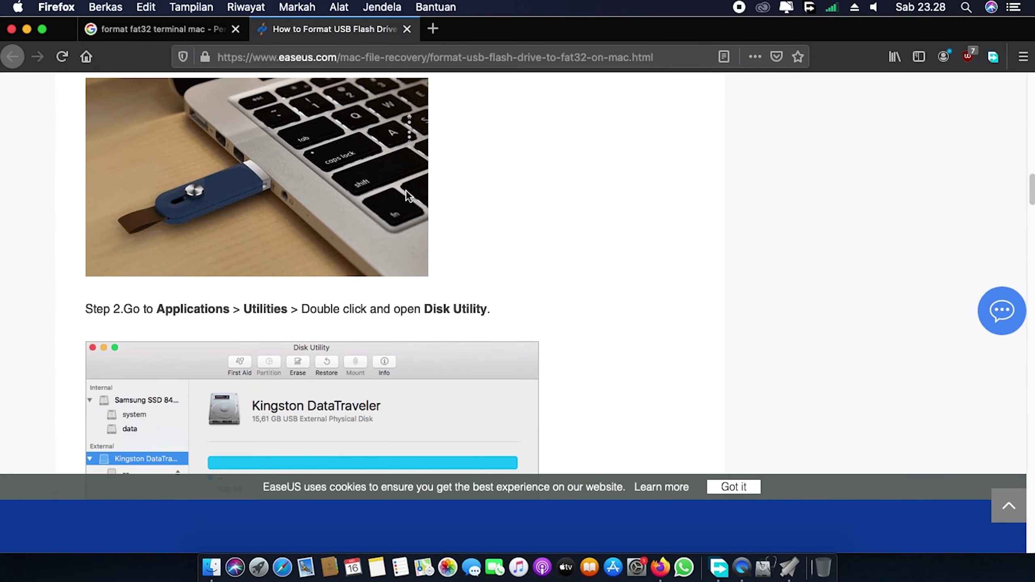
pyautogui.scroll(-8, 402, 188)
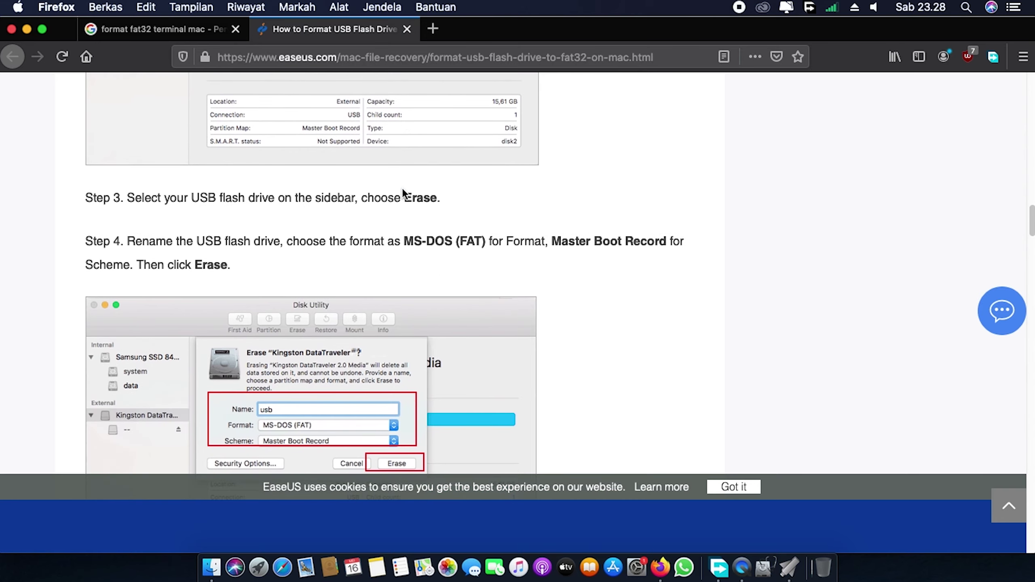
pyautogui.scroll(-5, 400, 191)
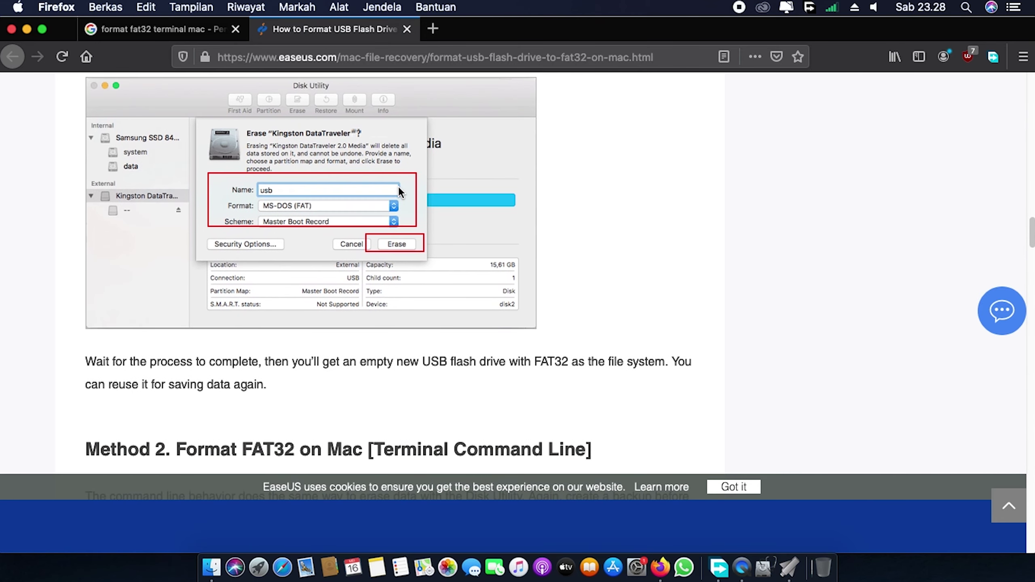
pyautogui.scroll(5, 401, 186)
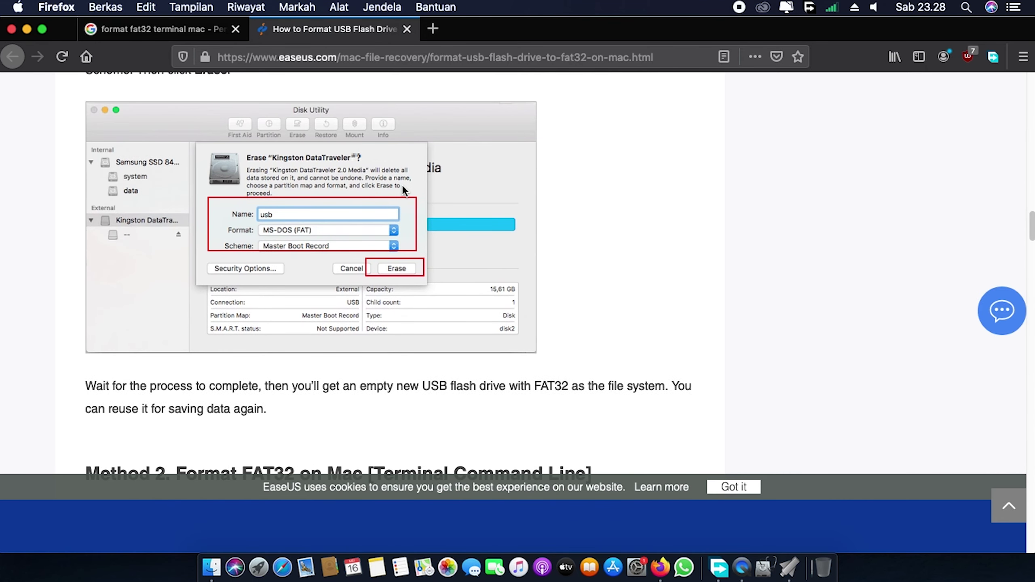
pyautogui.scroll(2, 402, 187)
pyautogui.scroll(1, 403, 186)
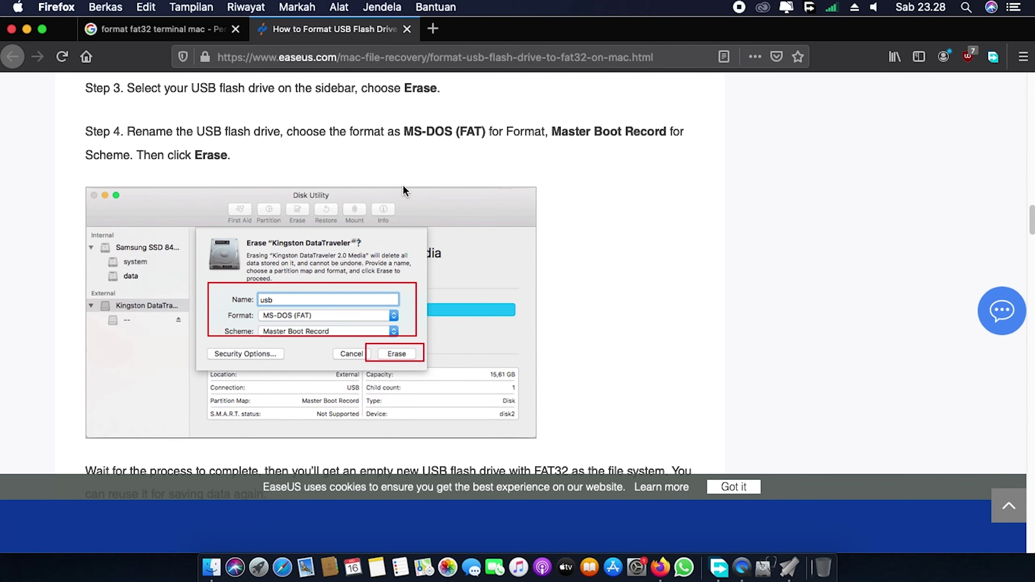
pyautogui.scroll(-15, 403, 184)
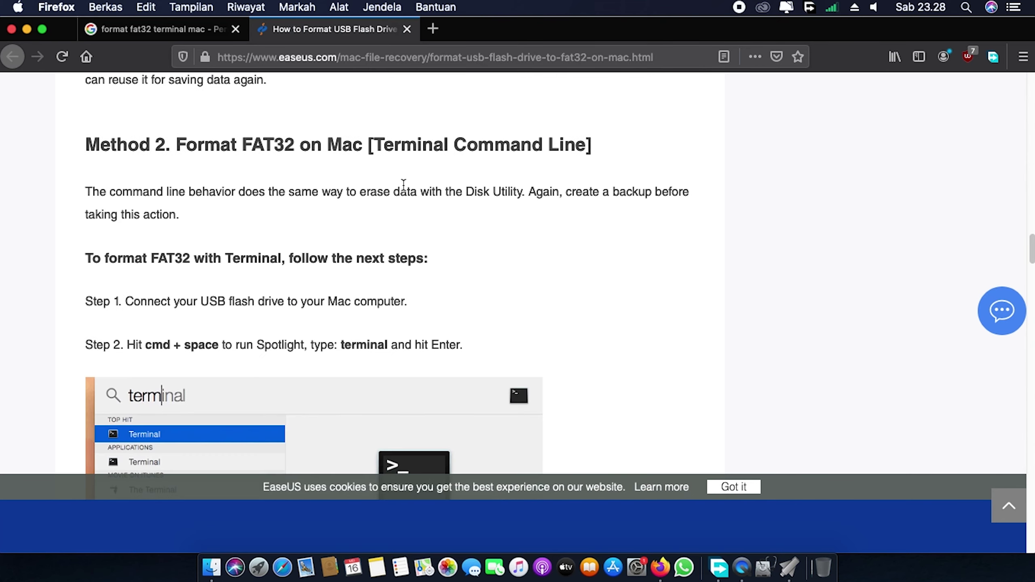
pyautogui.scroll(-4, 404, 186)
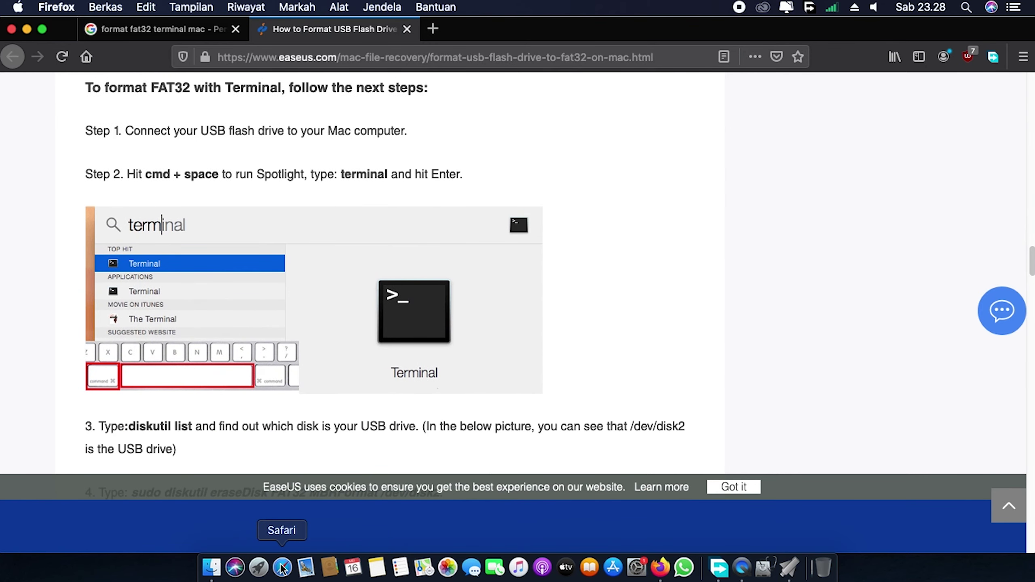
# Find and launch Terminal, and move its window over the middle of the article.
pyautogui.click(258, 566)
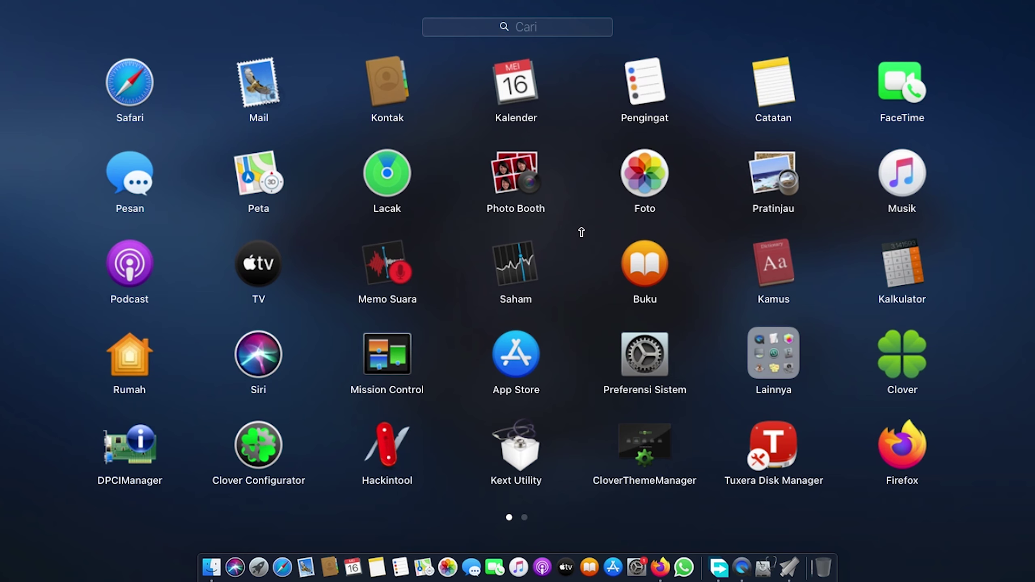
pyautogui.write('t')
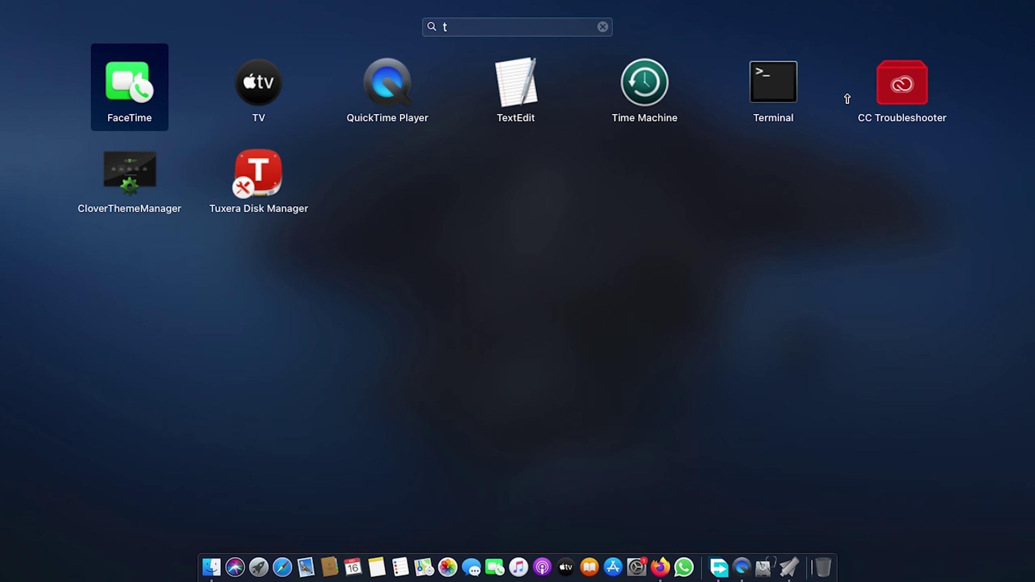
pyautogui.click(800, 95)
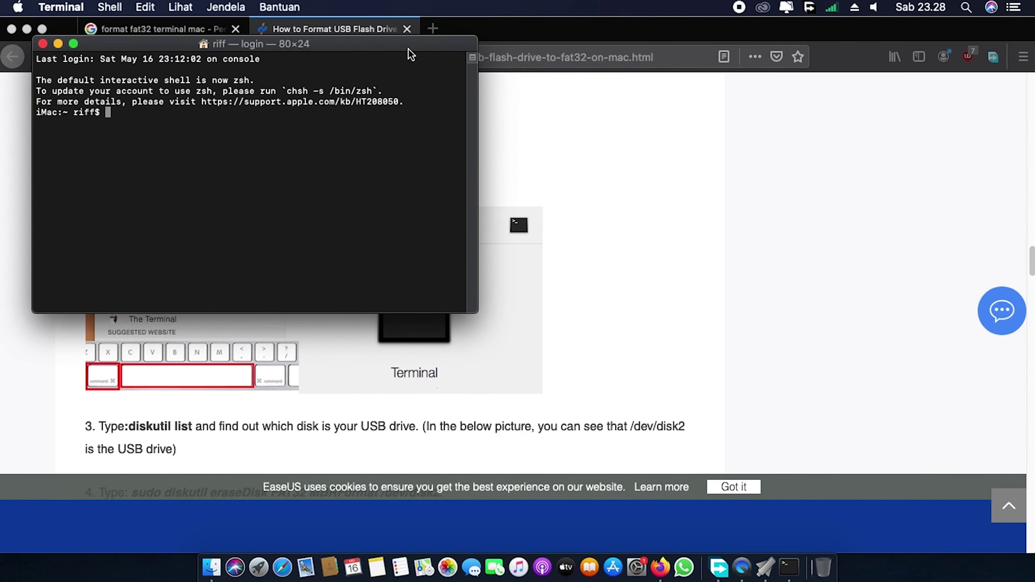
pyautogui.moveTo(383, 42); pyautogui.dragTo(633, 85)
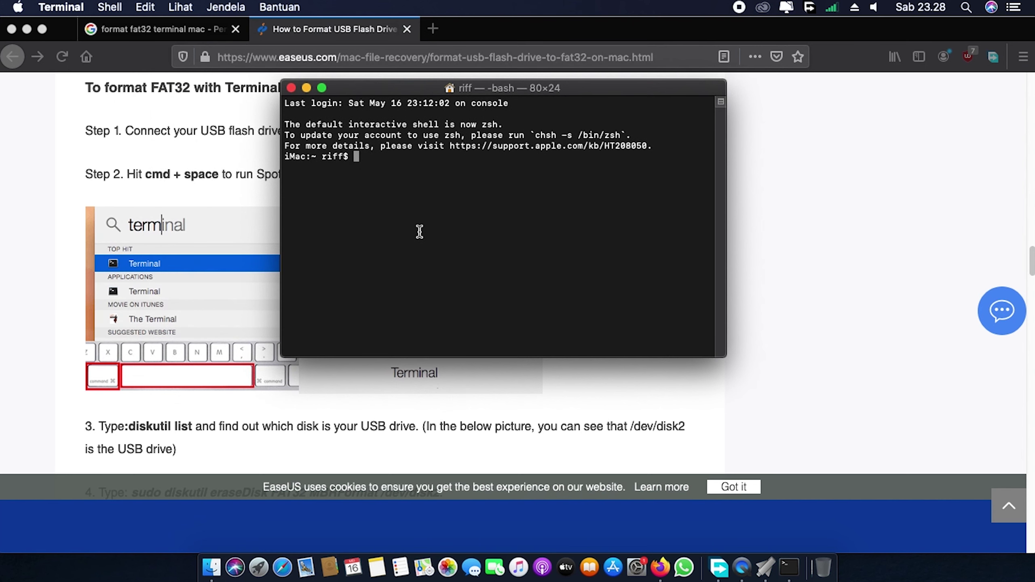
# Copy "sudo diskutil eraseDisk FAT32 MBRFormat /dev/disk2" from the article's step 4 and paste it at the Terminal prompt without running it.
pyautogui.scroll(-2, 188, 251)
pyautogui.scroll(-5, 94, 282)
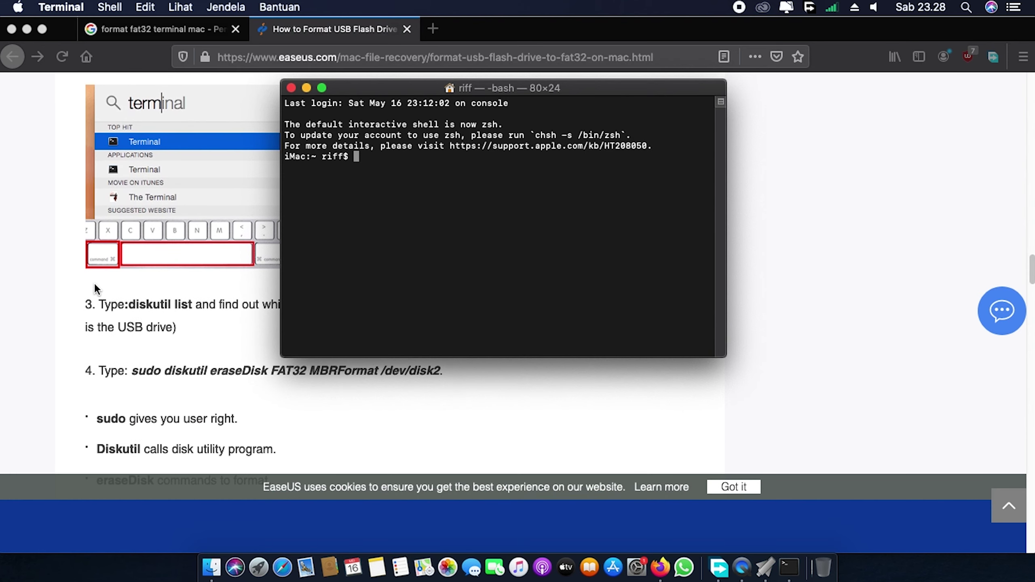
pyautogui.click(132, 396)
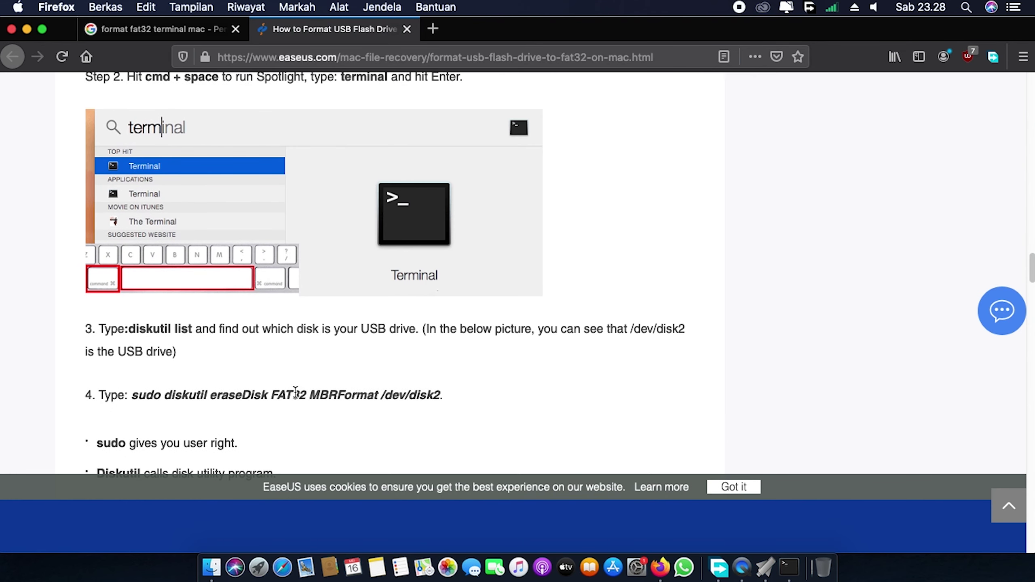
pyautogui.moveTo(440, 396); pyautogui.dragTo(135, 401)
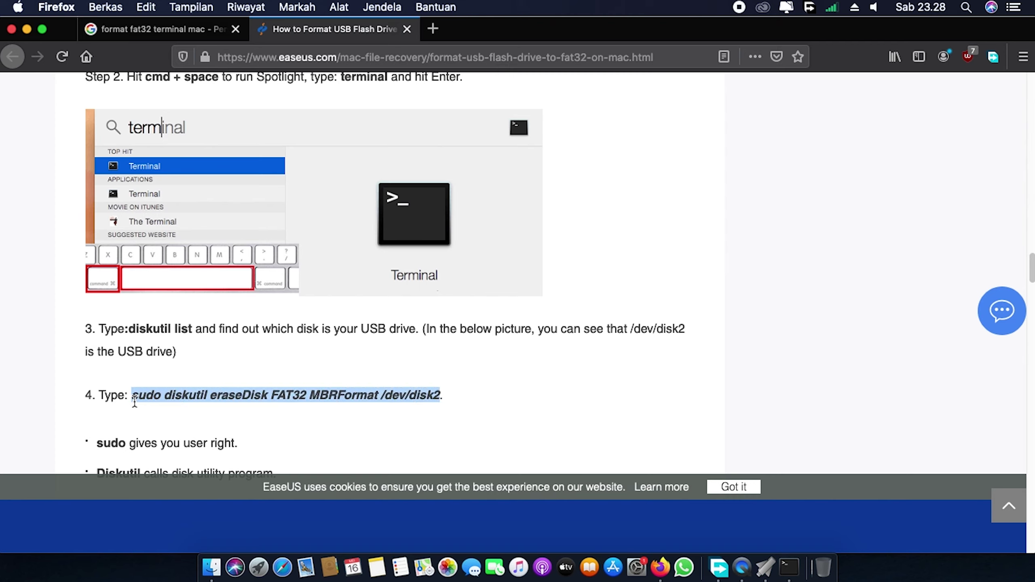
pyautogui.press('super+c')
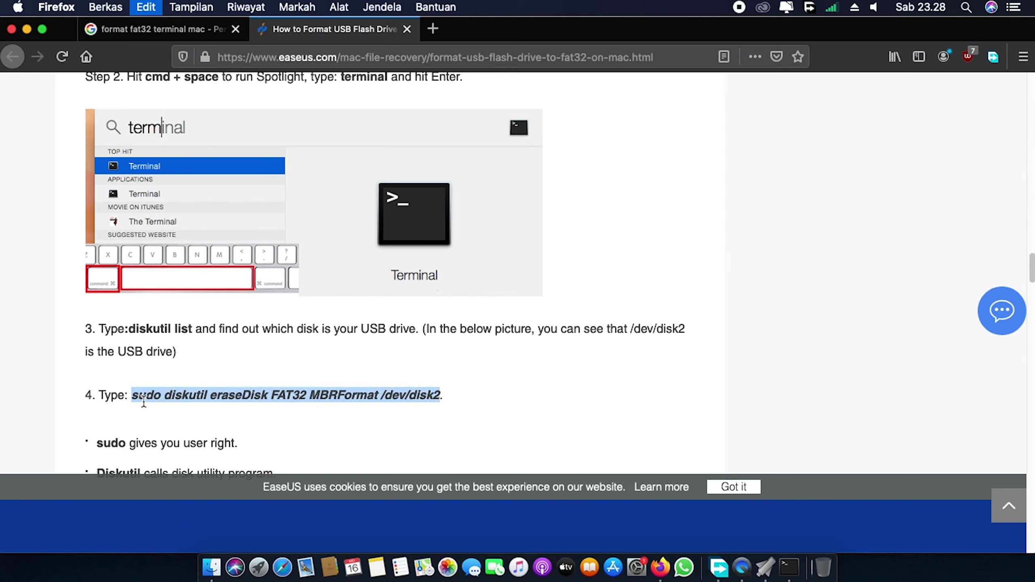
pyautogui.click(785, 576)
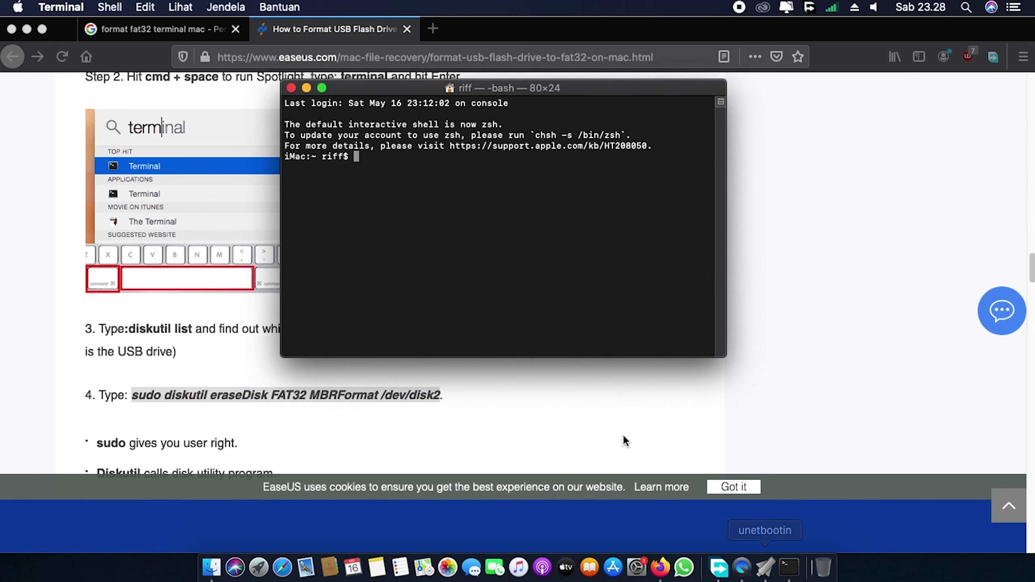
pyautogui.press('super+v')
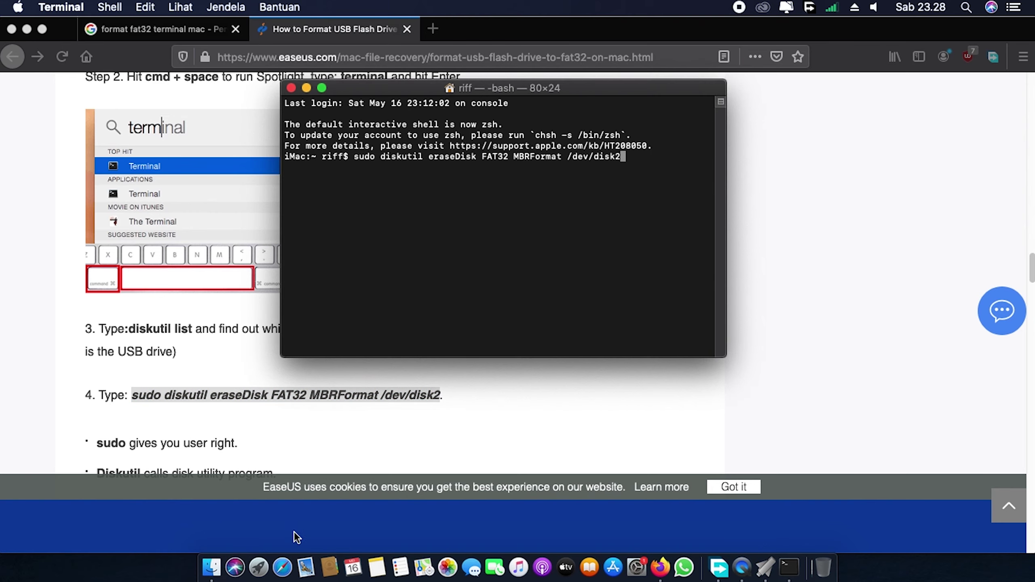
# Switch to Disk Utility, open the information for the external WINDOWS volume and check its BSD device node.
pyautogui.click(259, 566)
pyautogui.click(767, 344)
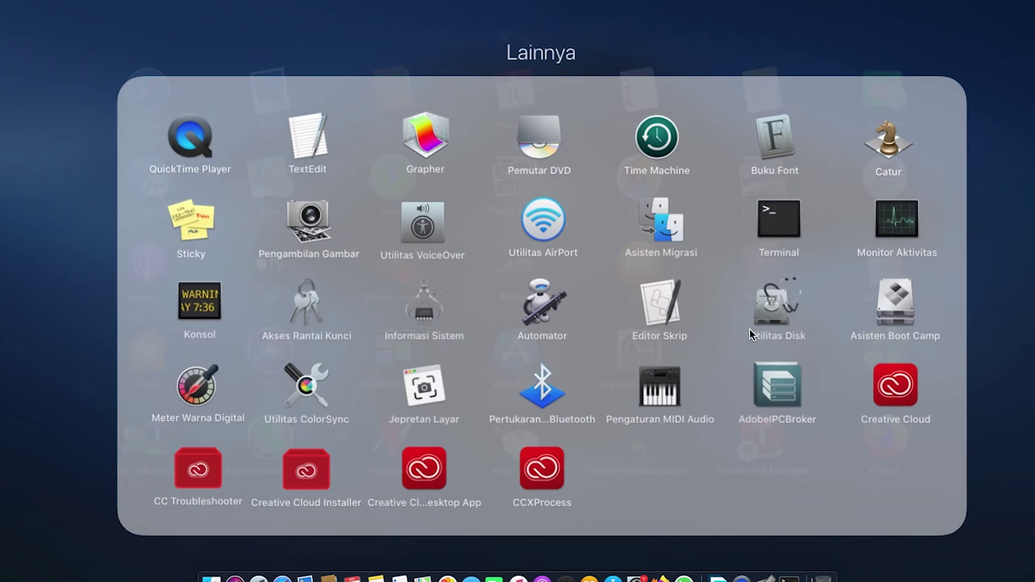
pyautogui.click(769, 306)
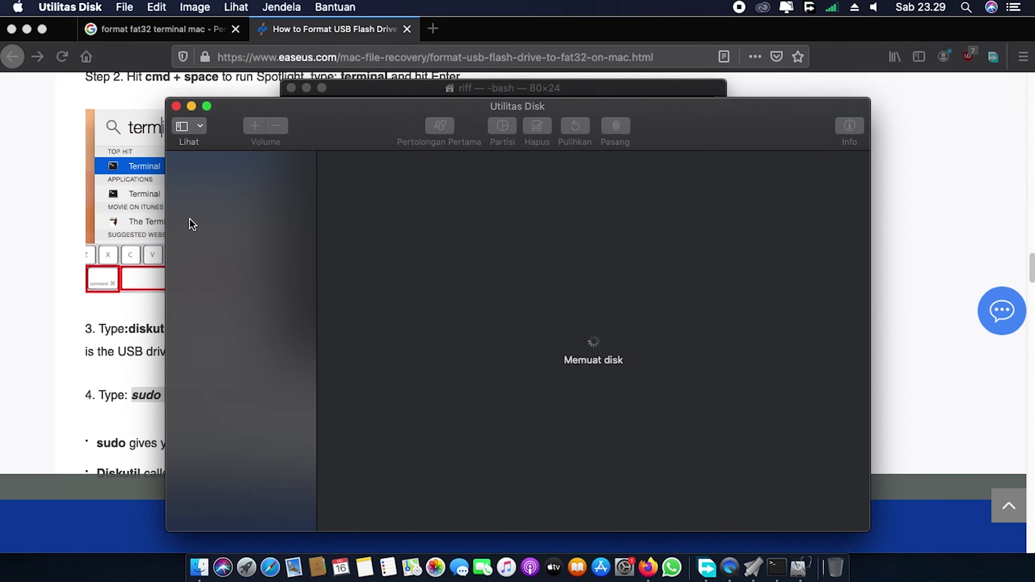
pyautogui.click(227, 282)
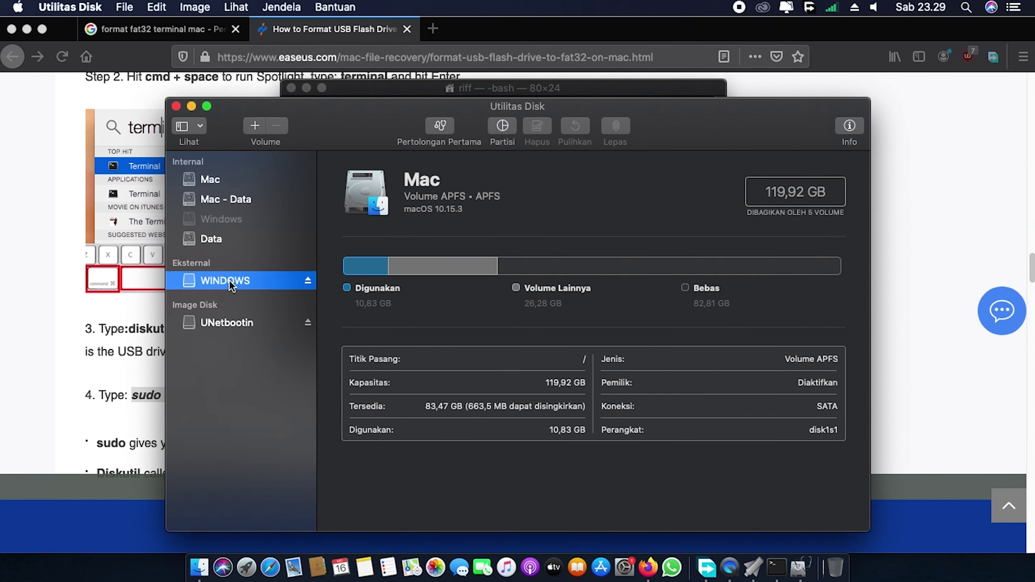
pyautogui.rightClick(226, 279)
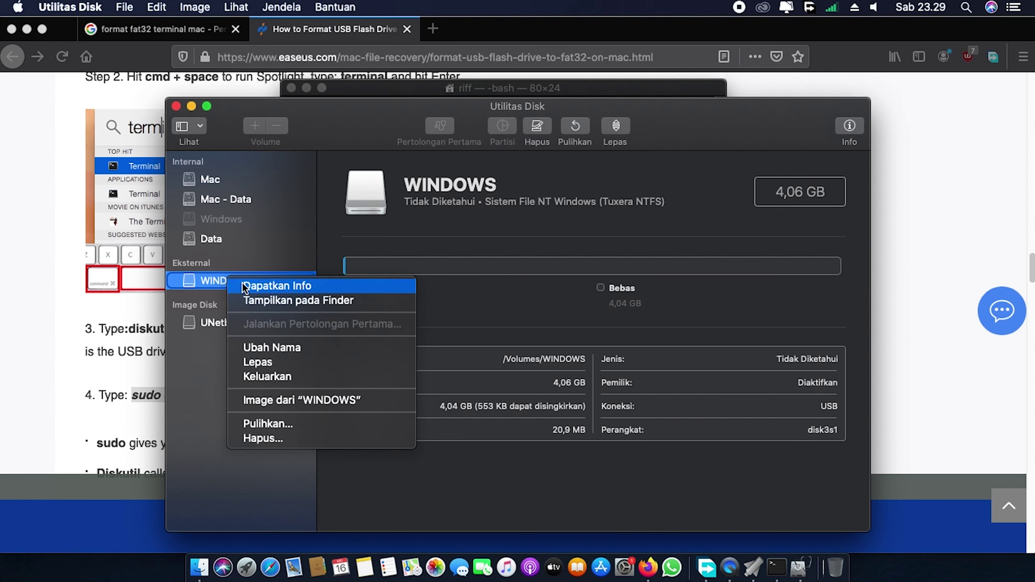
pyautogui.click(242, 283)
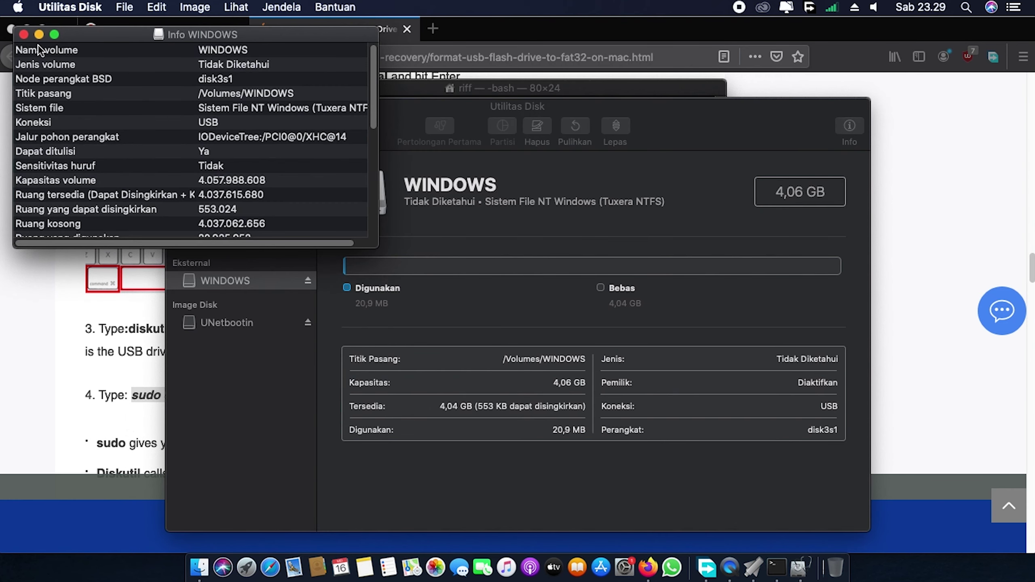
pyautogui.click(200, 78)
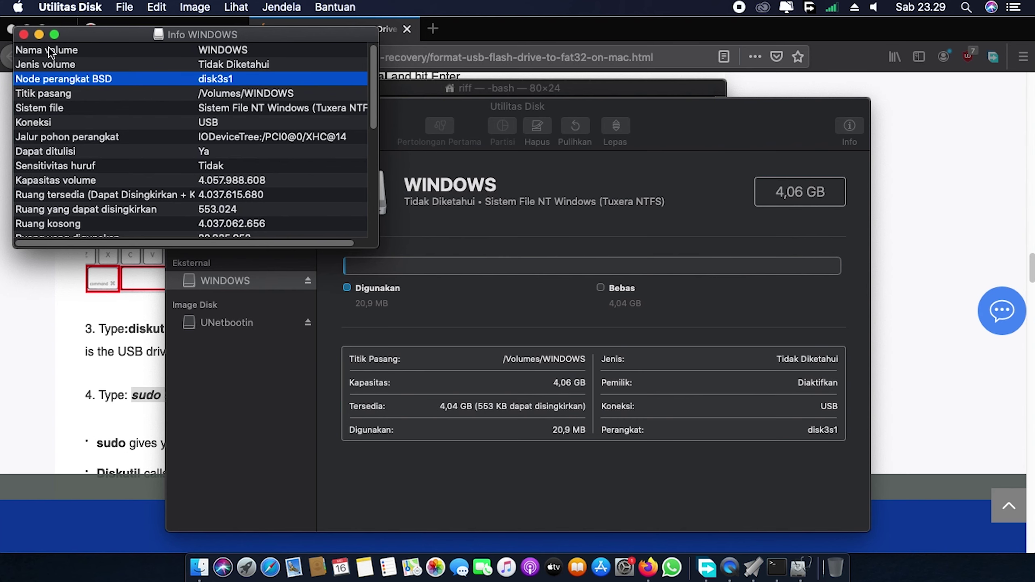
# Try to erase the USB drive as FAT32 from Terminal, changing the command's target to /dev/disk3s1 and entering the account password.
pyautogui.click(776, 568)
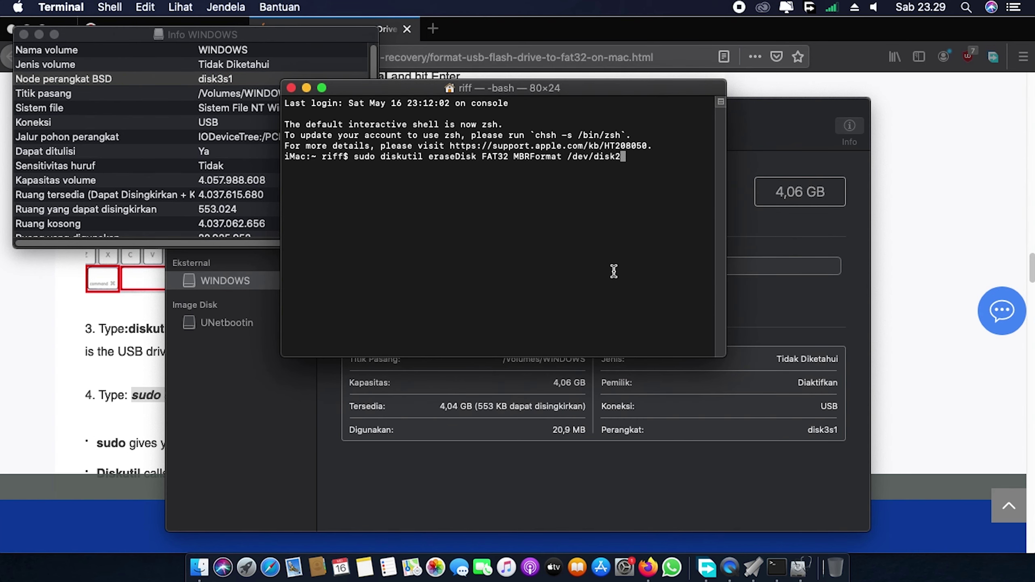
pyautogui.press('BackSpace')
pyautogui.write('3s1')
pyautogui.press('Return')
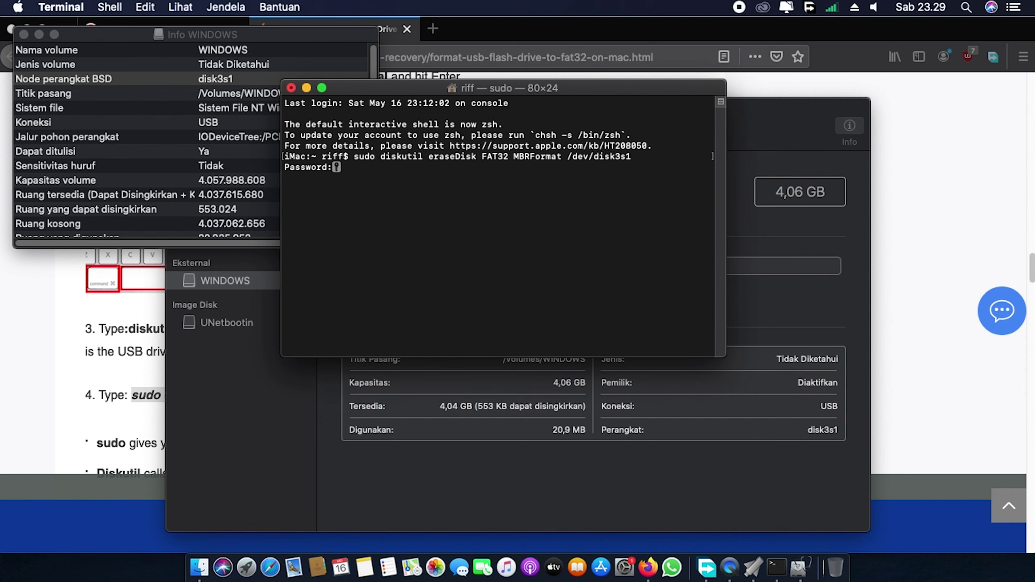
pyautogui.press('Return')
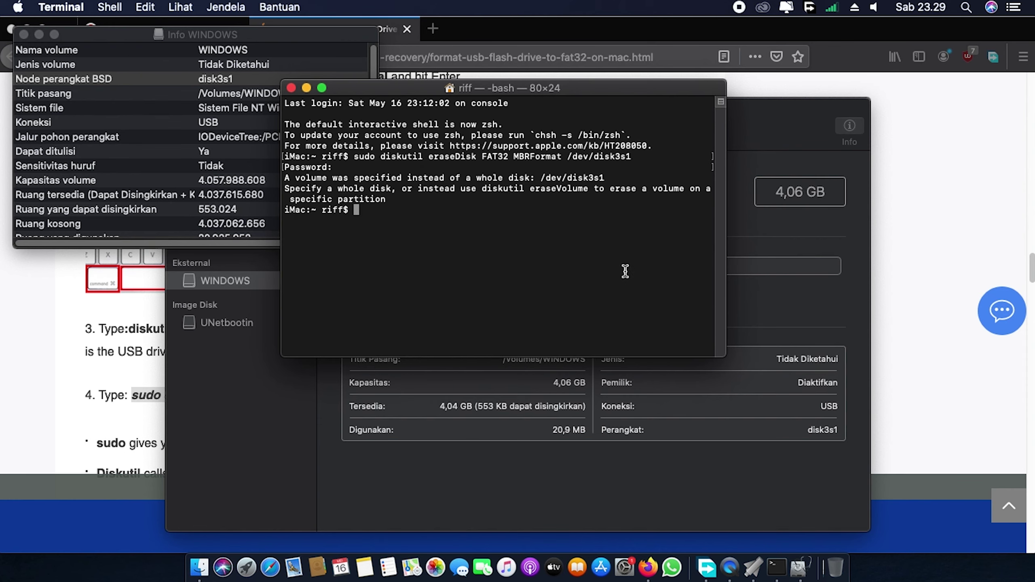
# Switch to Disk Utility and erase the external WINDOWS volume in MS-DOS (FAT) format, keeping its name and the fastest security option.
pyautogui.moveTo(565, 87); pyautogui.dragTo(581, 126)
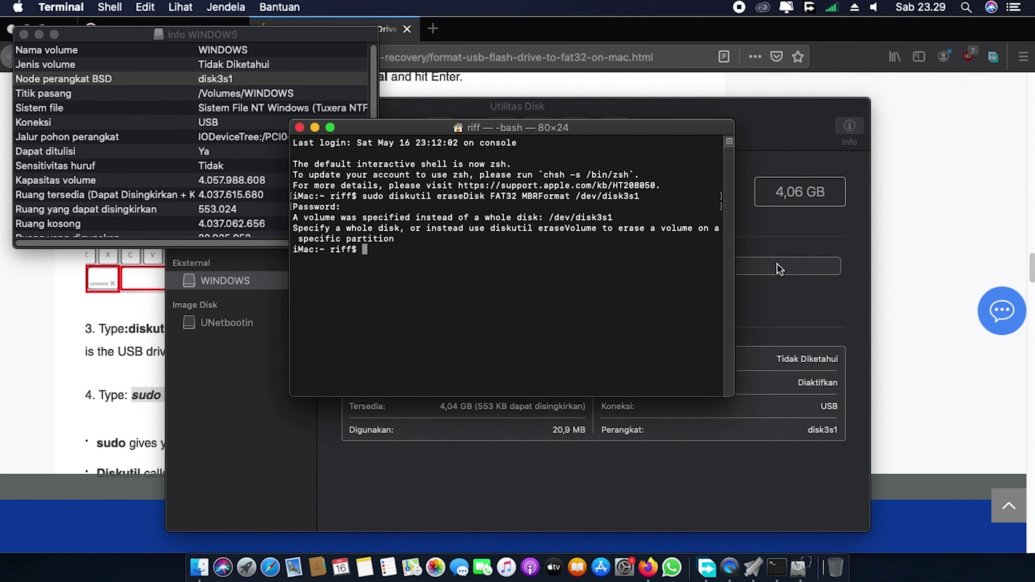
pyautogui.click(794, 248)
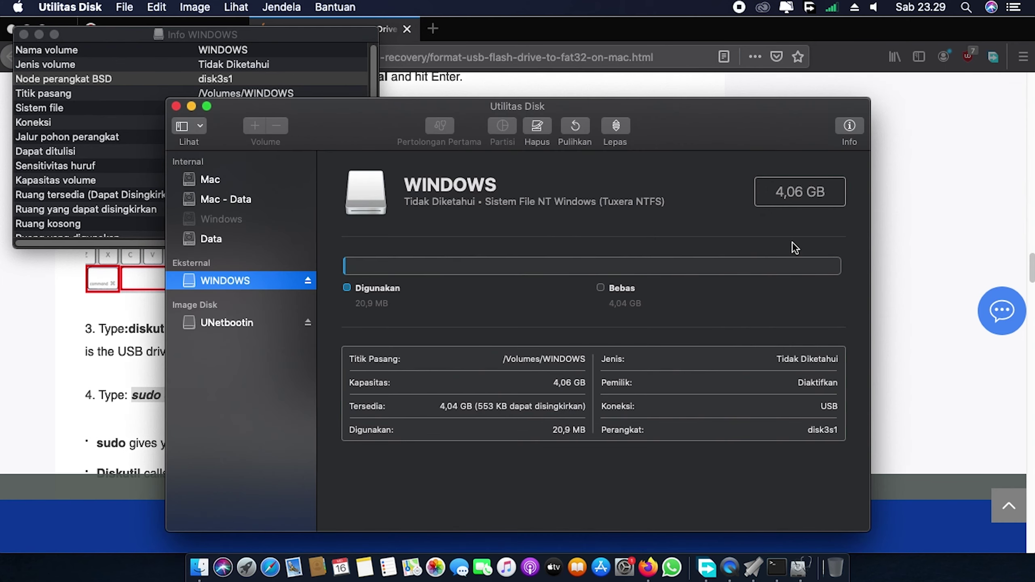
pyautogui.click(544, 129)
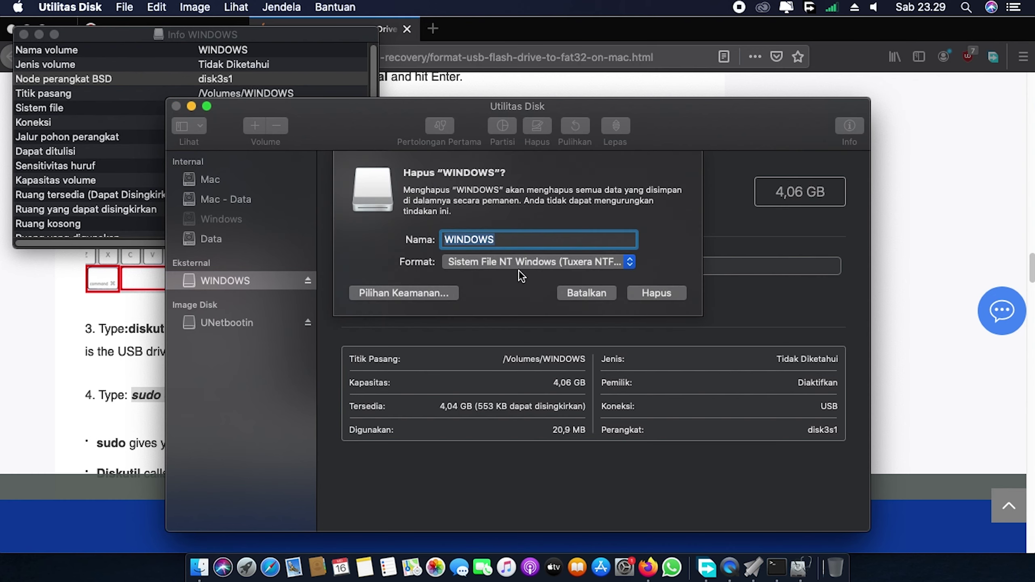
pyautogui.click(450, 291)
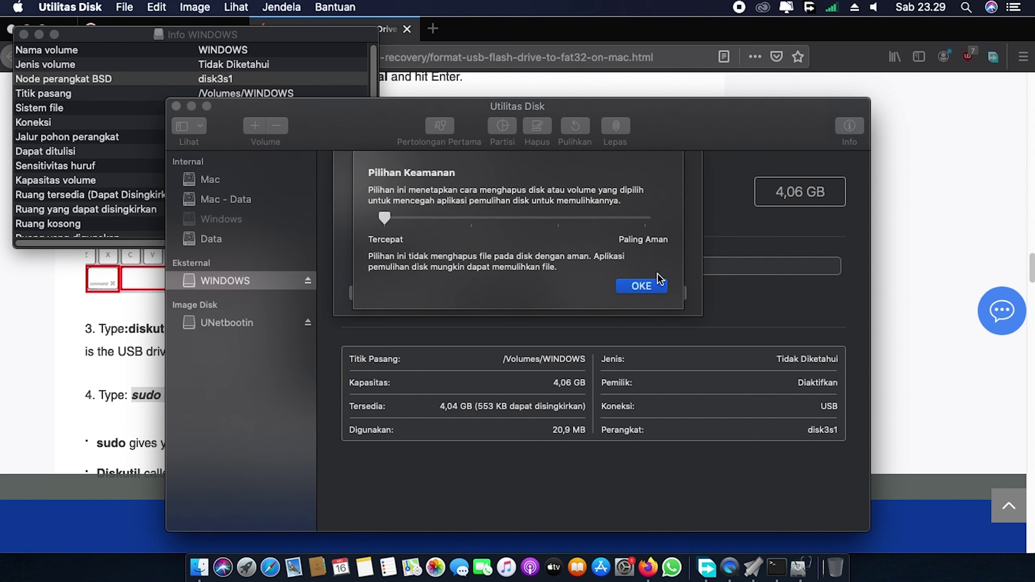
pyautogui.click(655, 287)
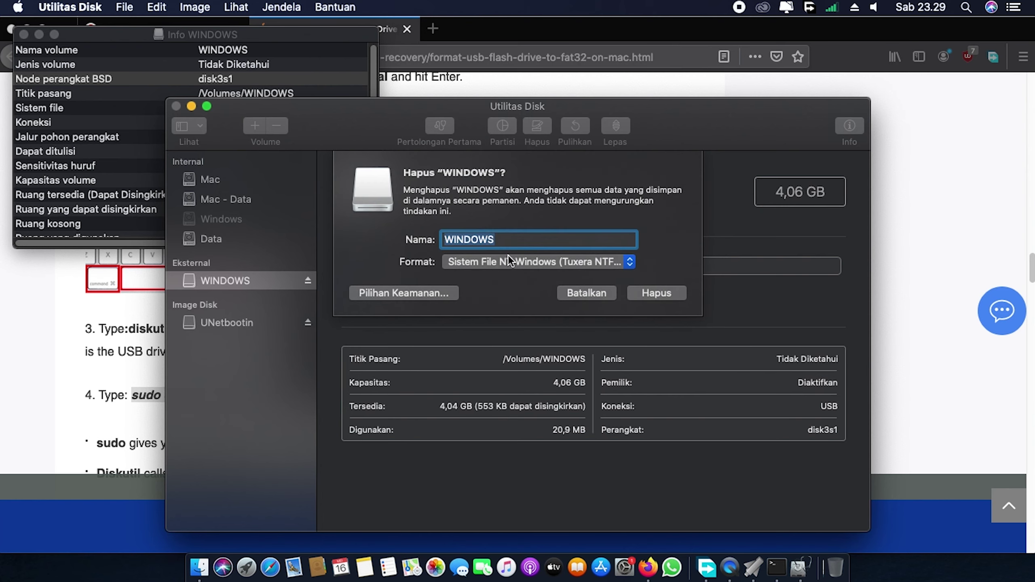
pyautogui.click(509, 257)
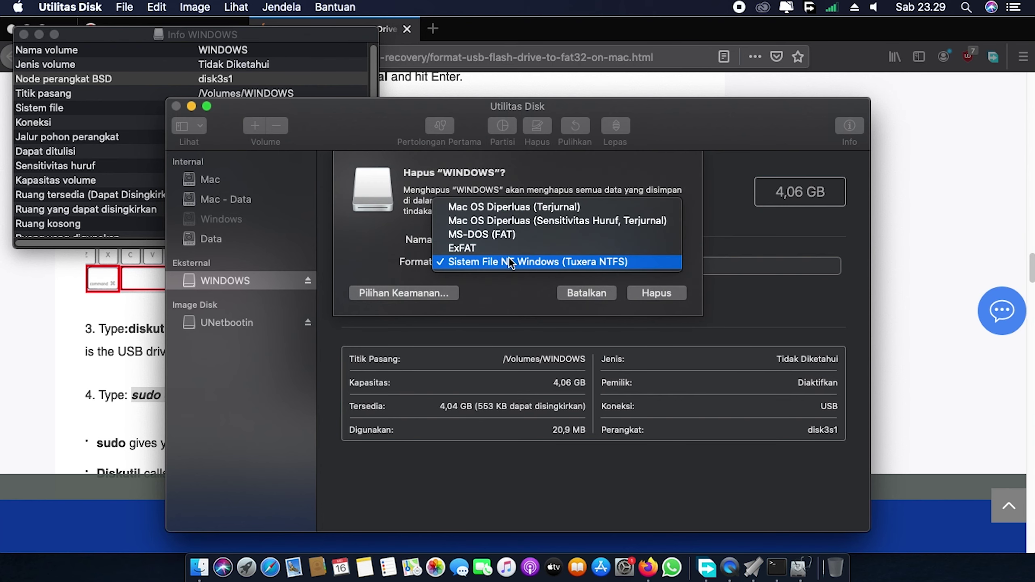
pyautogui.click(519, 237)
pyautogui.click(663, 299)
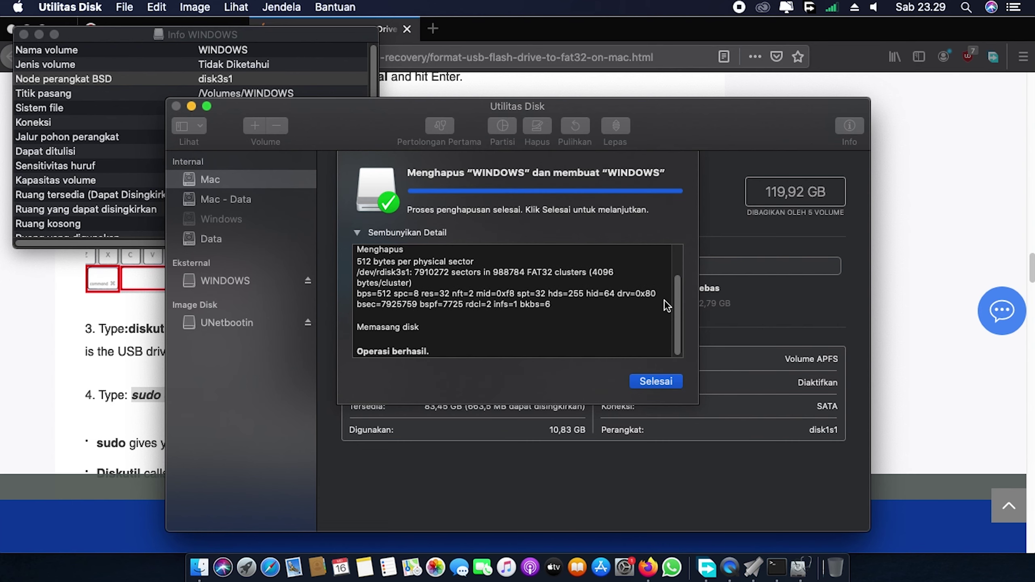
pyautogui.click(657, 382)
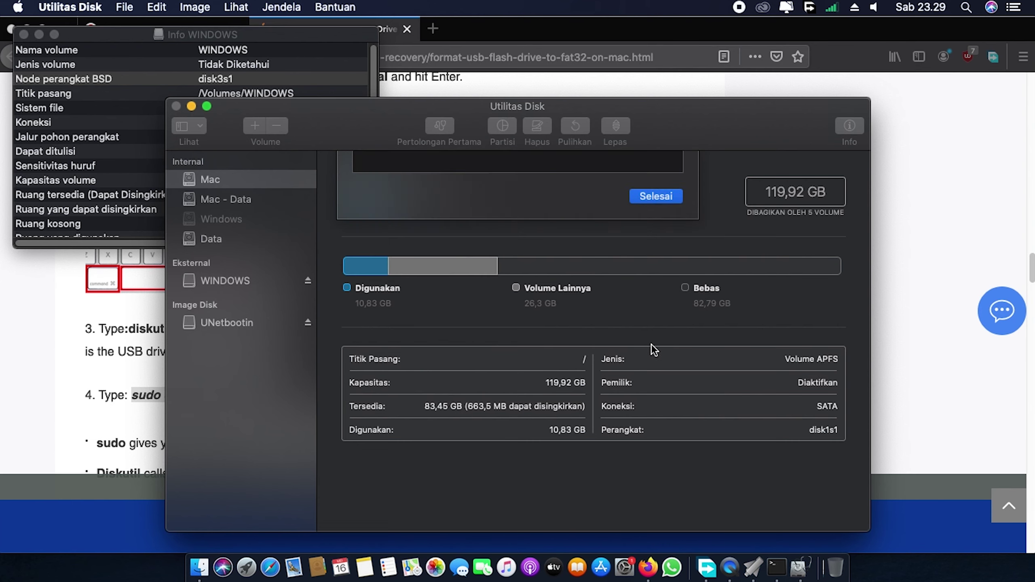
# Check the format of the external WINDOWS volume in its erase options, and leave them without erasing again.
pyautogui.click(224, 278)
pyautogui.click(549, 126)
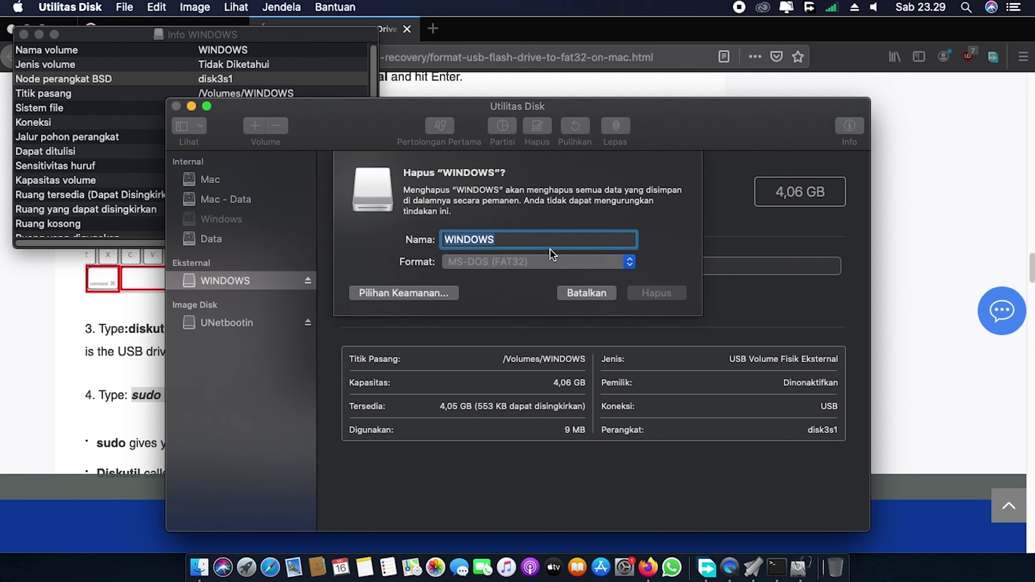
pyautogui.click(590, 264)
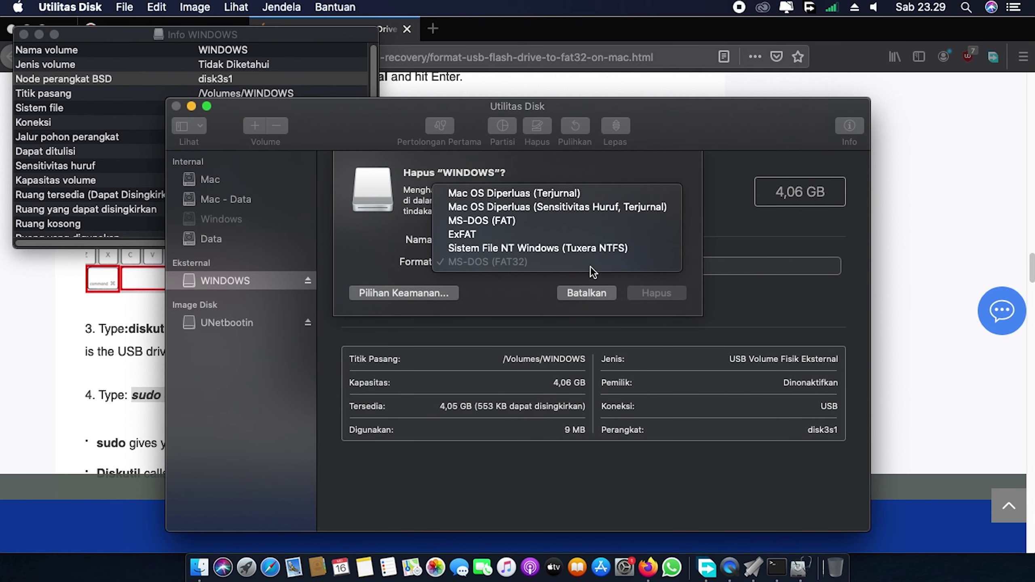
pyautogui.click(590, 265)
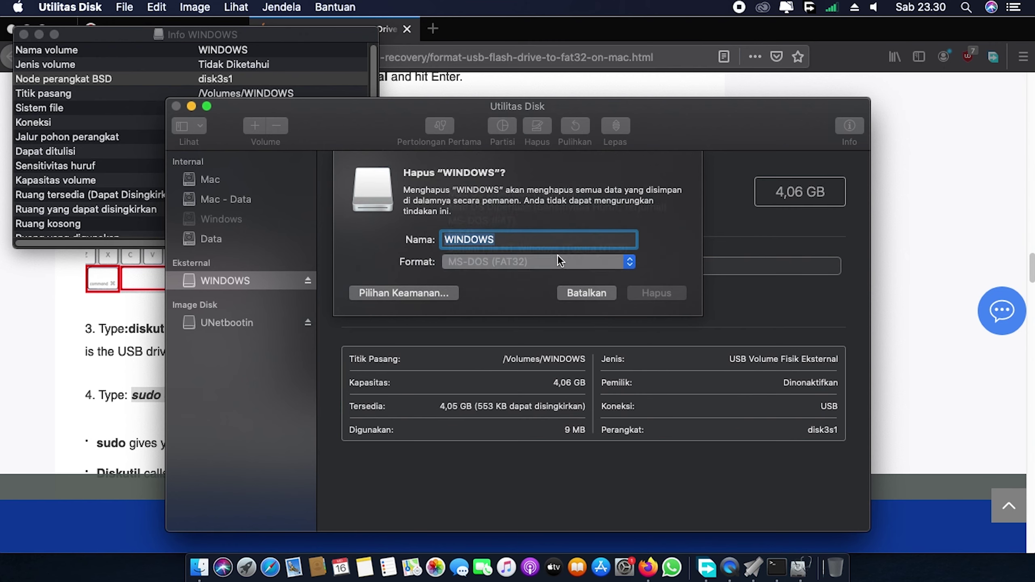
pyautogui.click(571, 291)
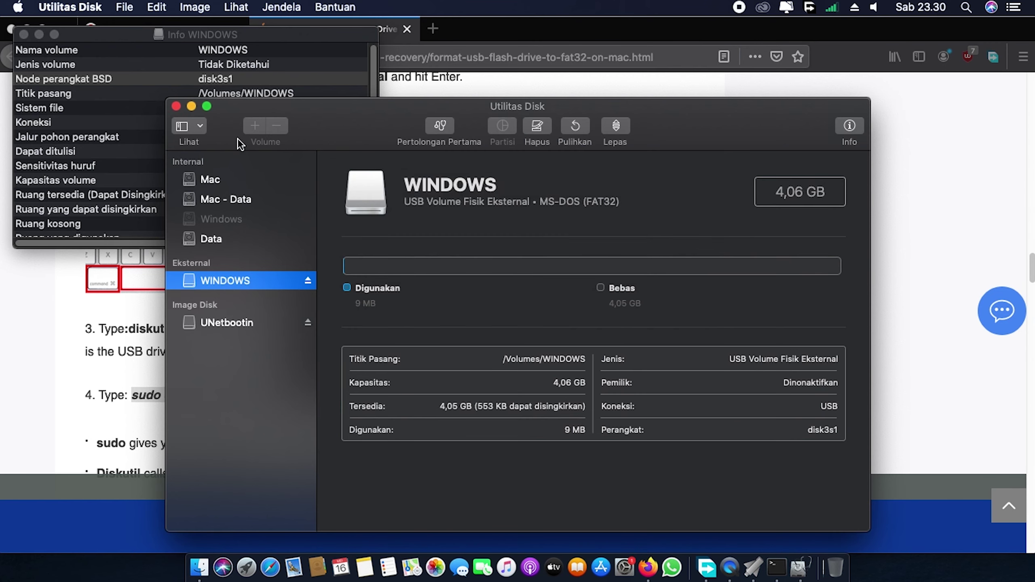
# Close Disk Utility, the volume information window, the browser with all its tabs, Terminal and the open UNetbootin window.
pyautogui.click(176, 106)
pyautogui.click(25, 35)
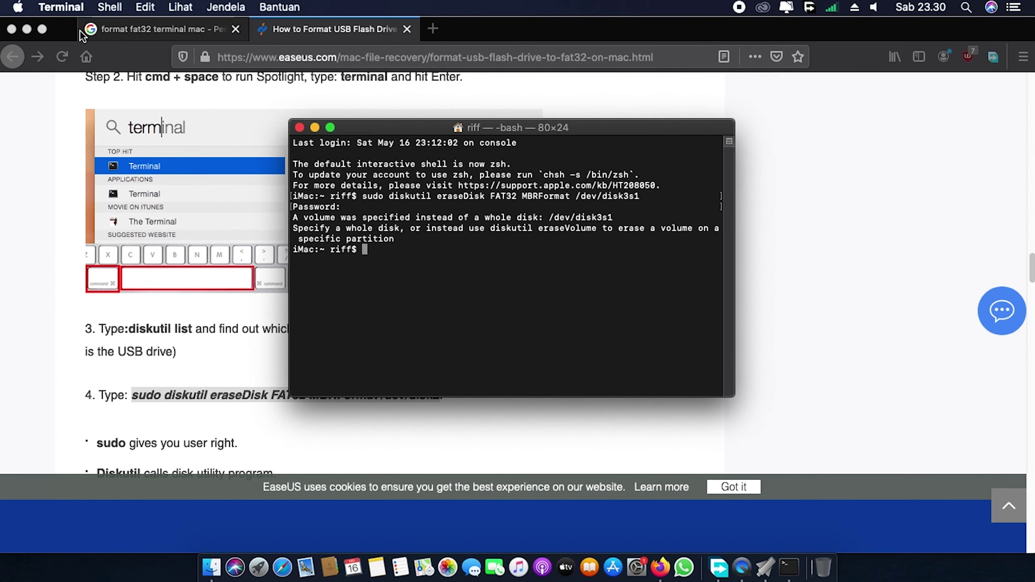
pyautogui.click(11, 29)
pyautogui.click(500, 93)
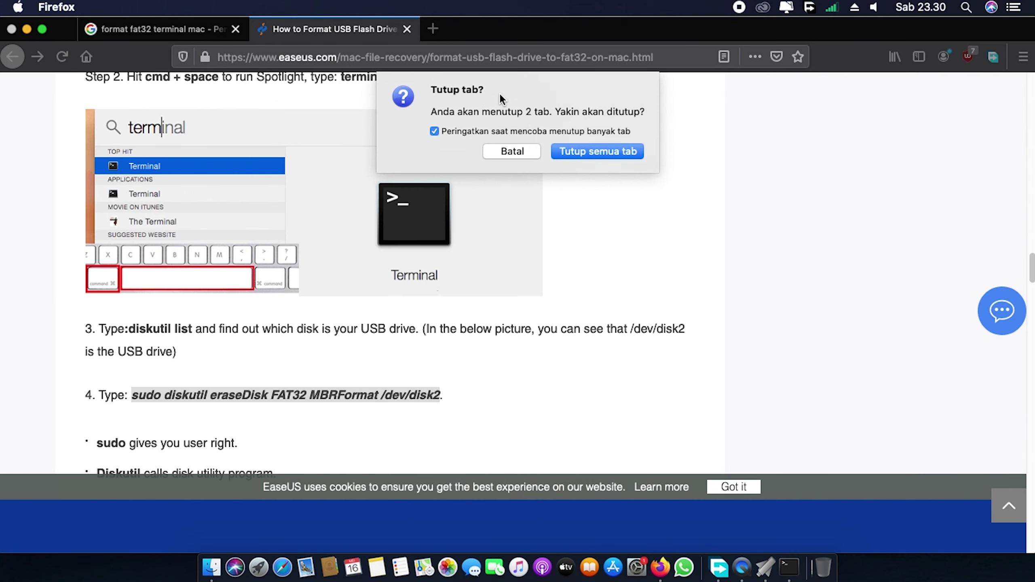
pyautogui.click(579, 152)
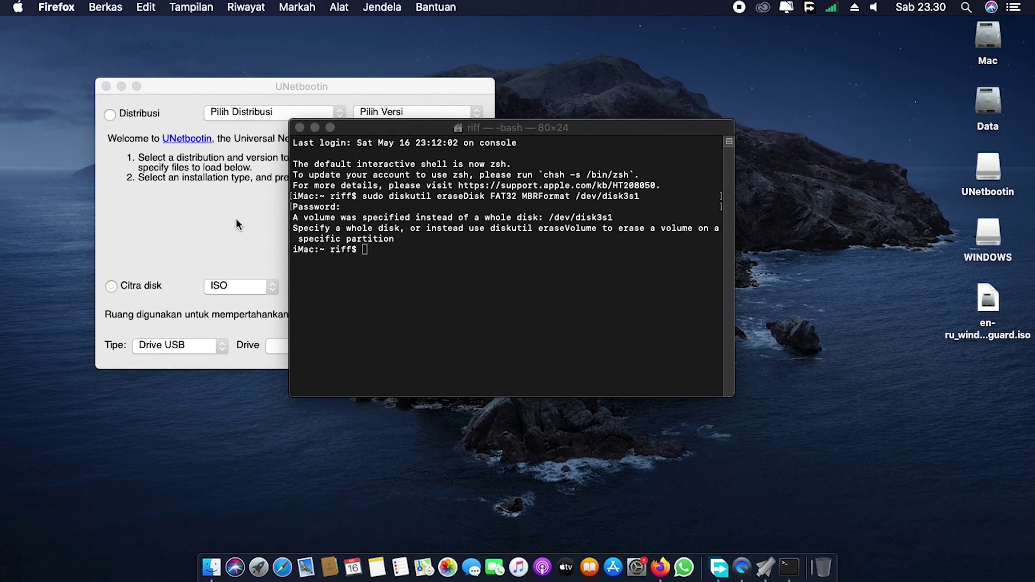
pyautogui.click(300, 128)
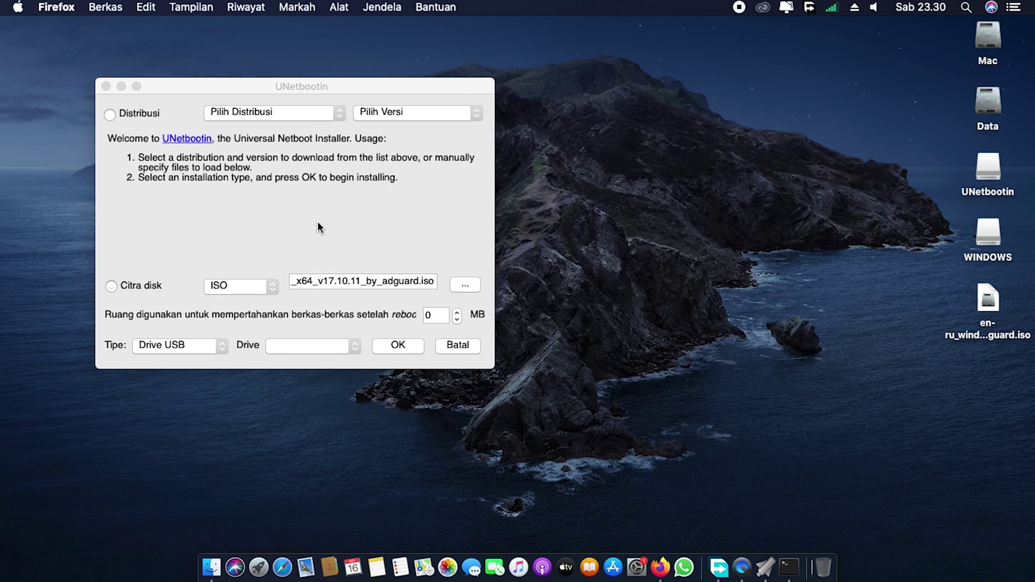
pyautogui.click(317, 222)
pyautogui.click(106, 86)
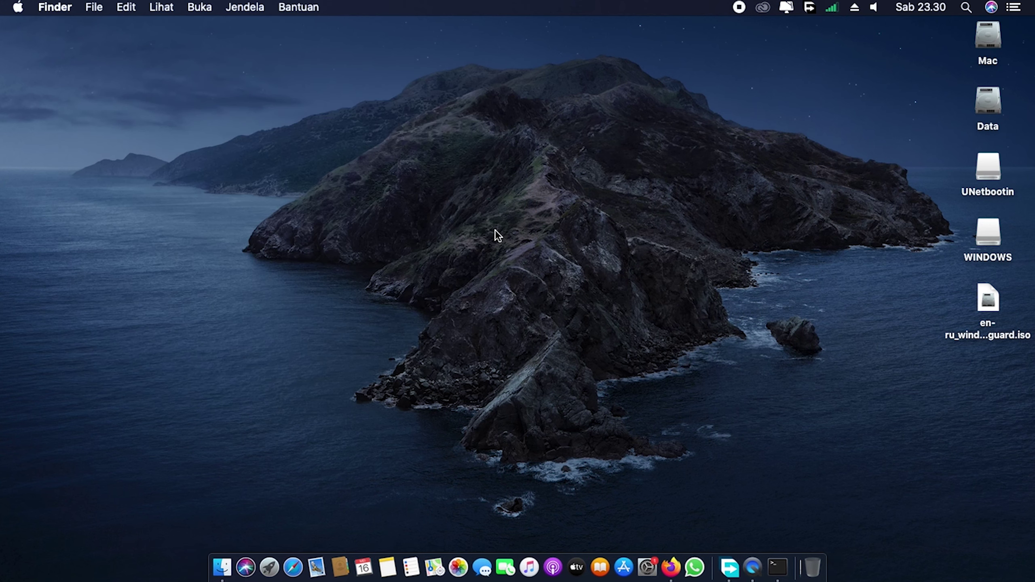
# Relaunch unetbootin from the UNetbootin disk on the desktop, authorise it with the account password, and close the disk's Finder window.
pyautogui.doubleClick(996, 165)
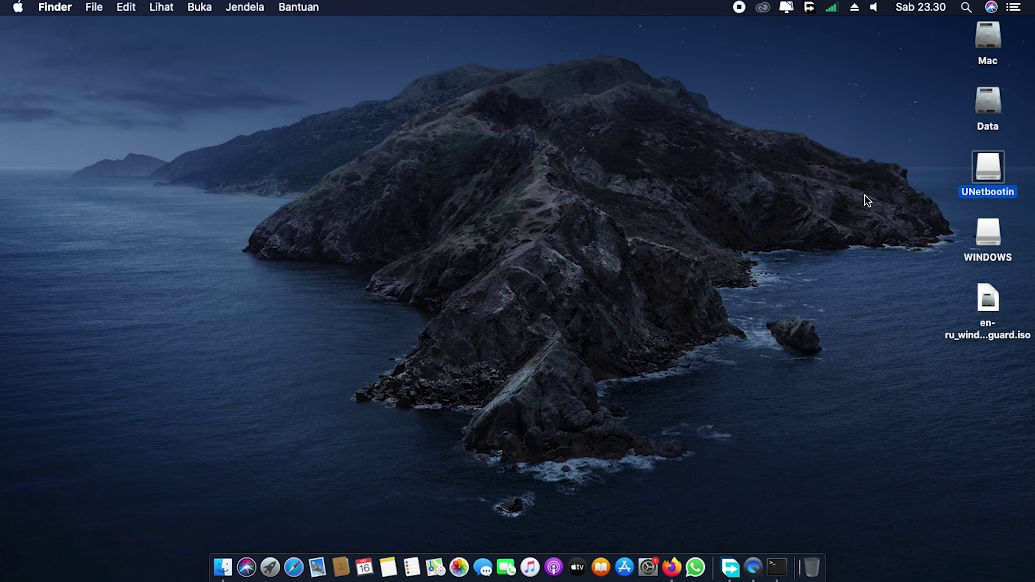
pyautogui.doubleClick(428, 111)
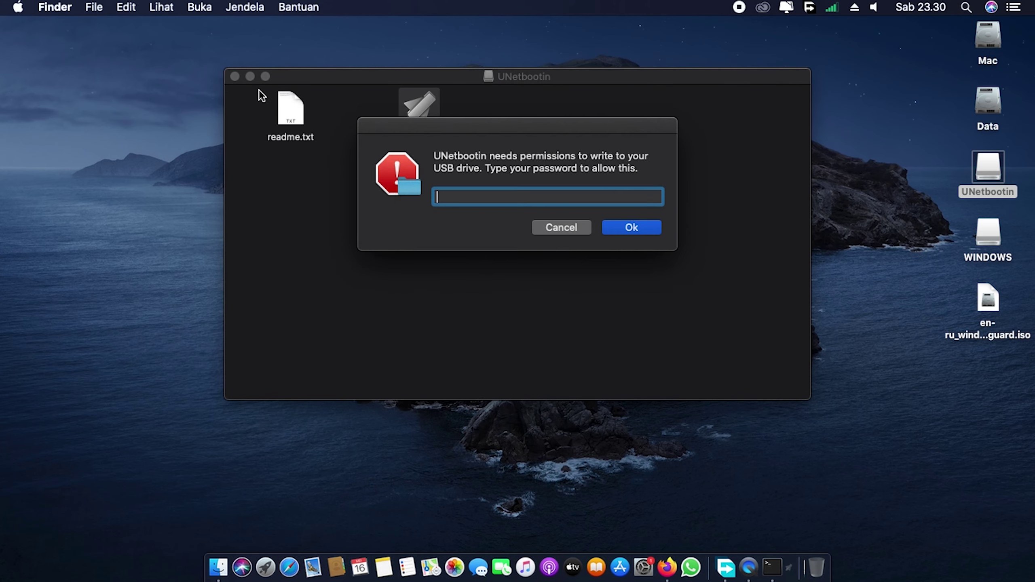
pyautogui.write('******')
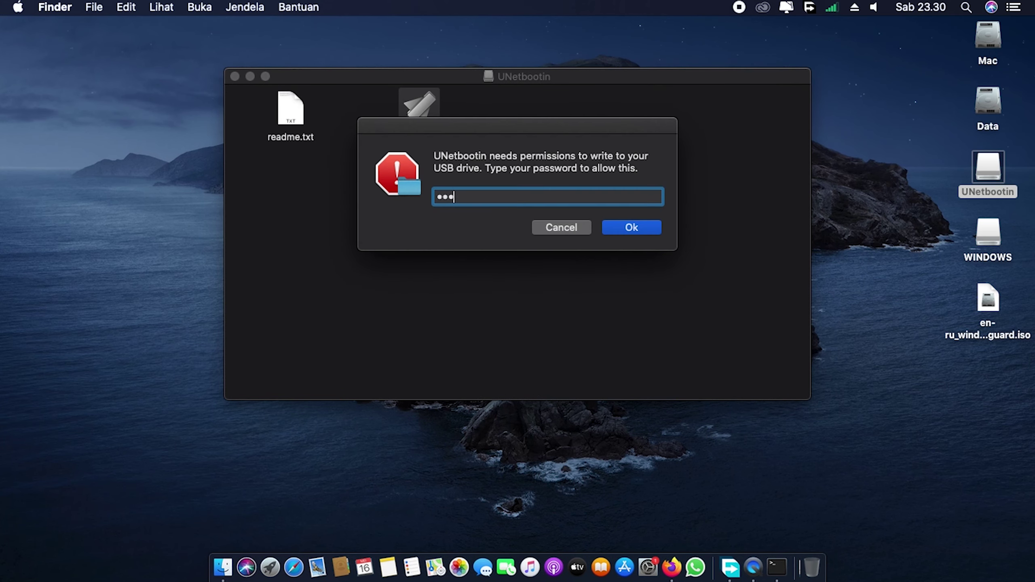
pyautogui.press('Return')
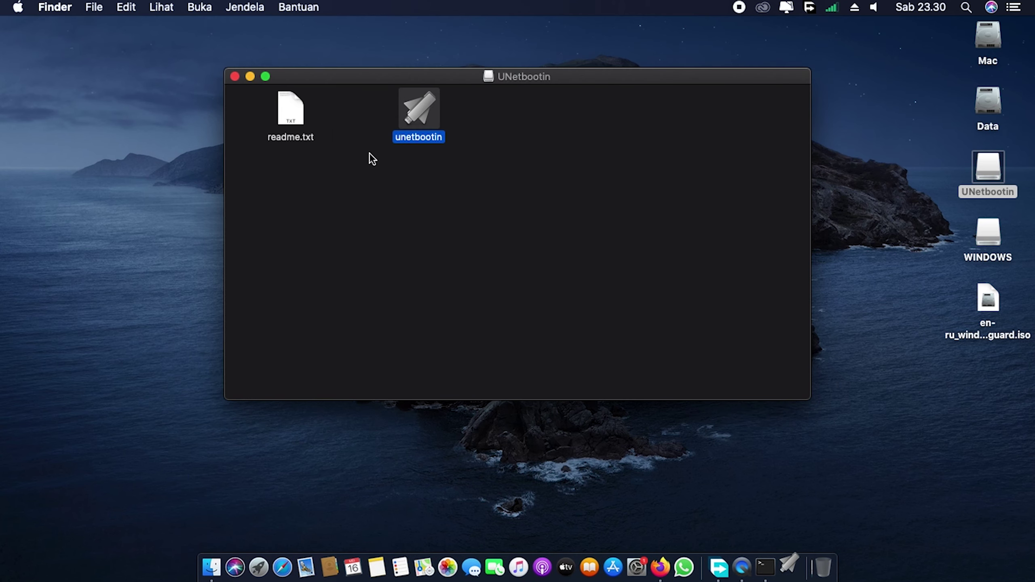
pyautogui.click(234, 76)
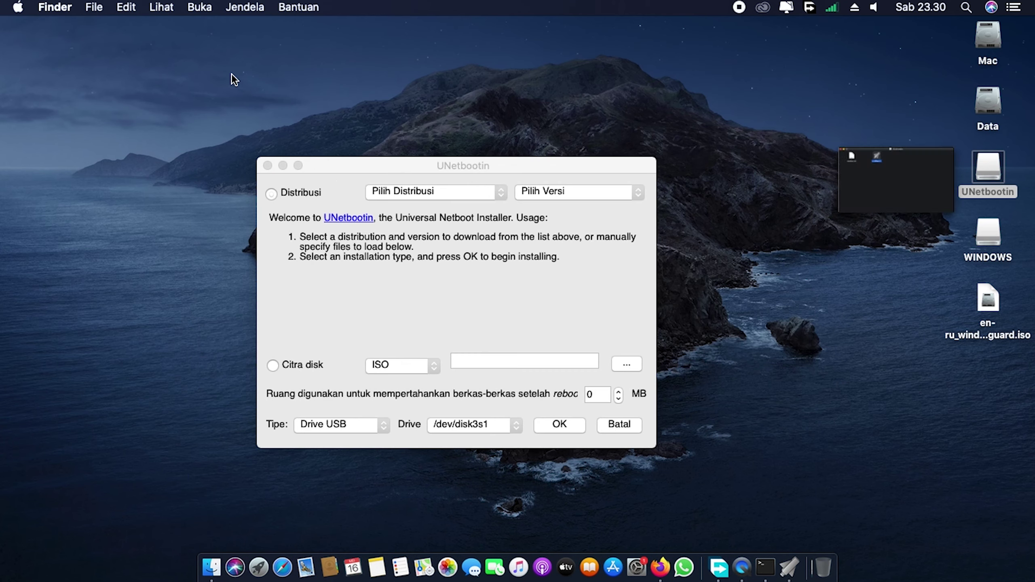
# Select disk image as the UNetbootin source with type ISO, and load the Windows adguard.iso file from the Desktop folder.
pyautogui.click(306, 369)
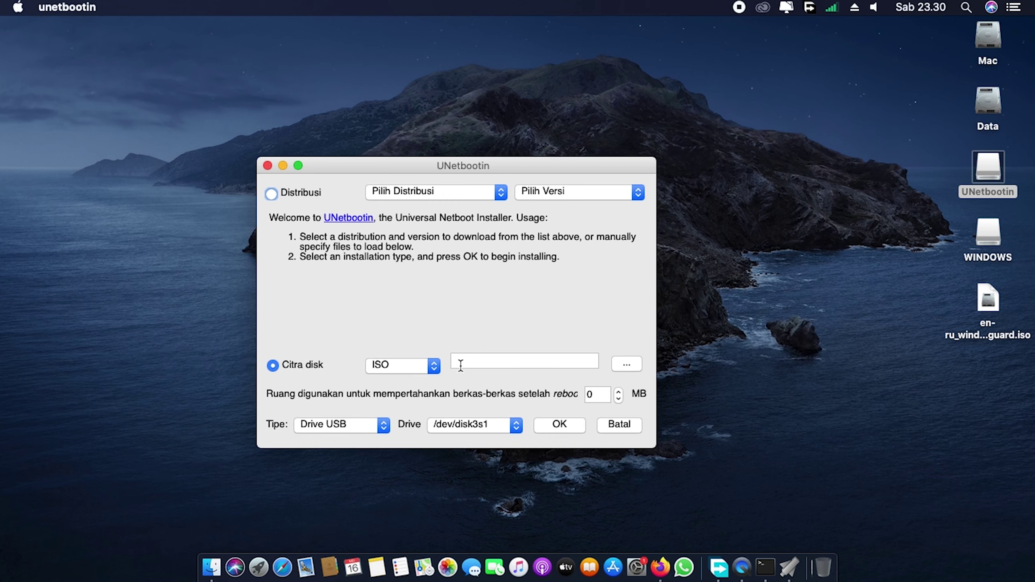
pyautogui.click(433, 366)
pyautogui.click(434, 368)
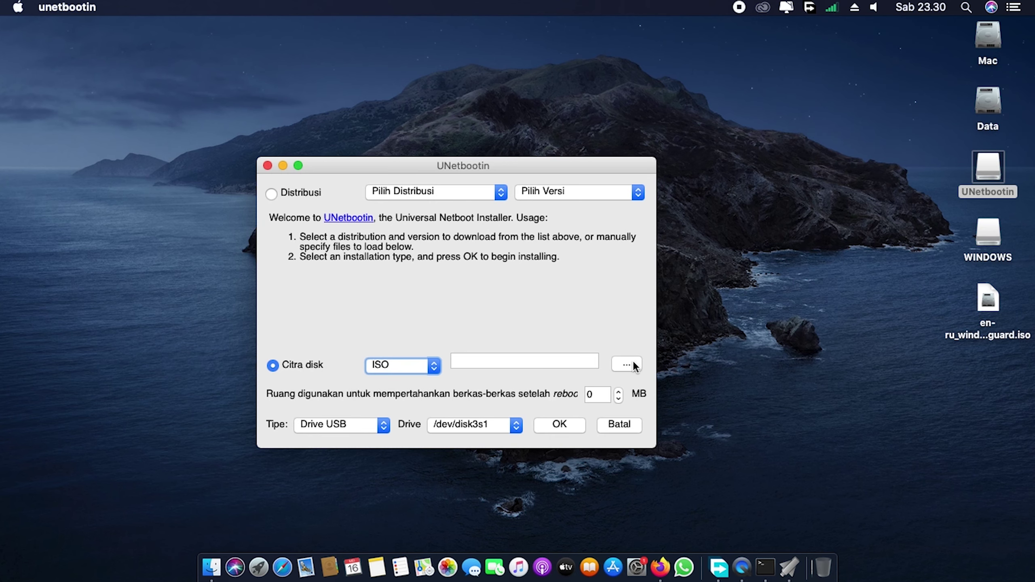
pyautogui.click(635, 365)
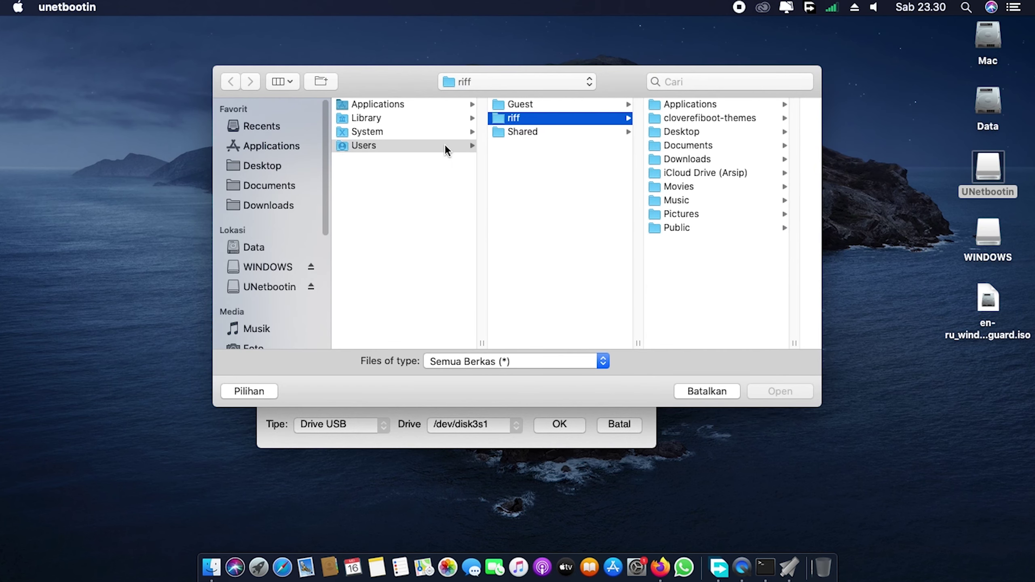
pyautogui.click(267, 168)
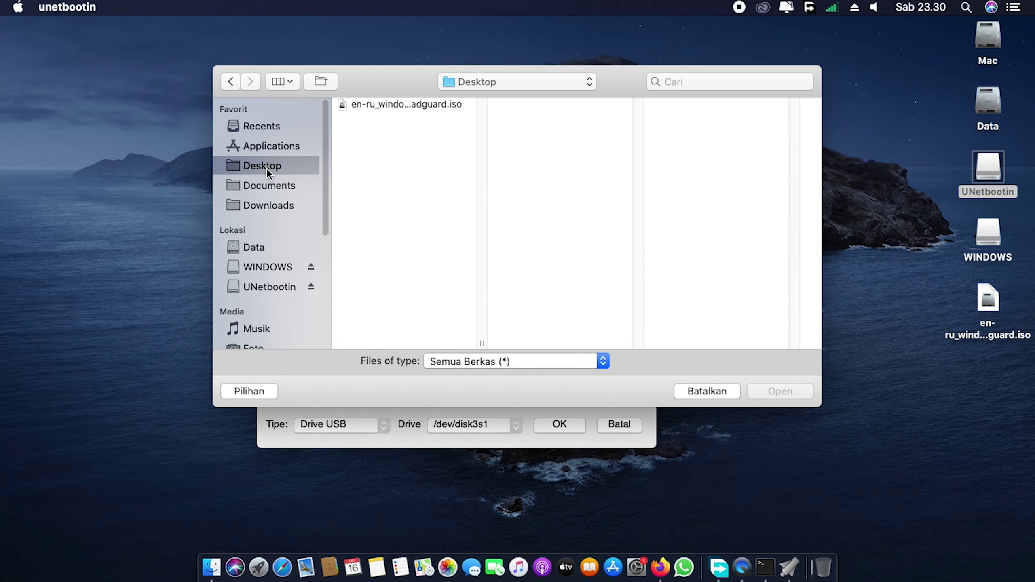
pyautogui.click(394, 107)
pyautogui.doubleClick(395, 105)
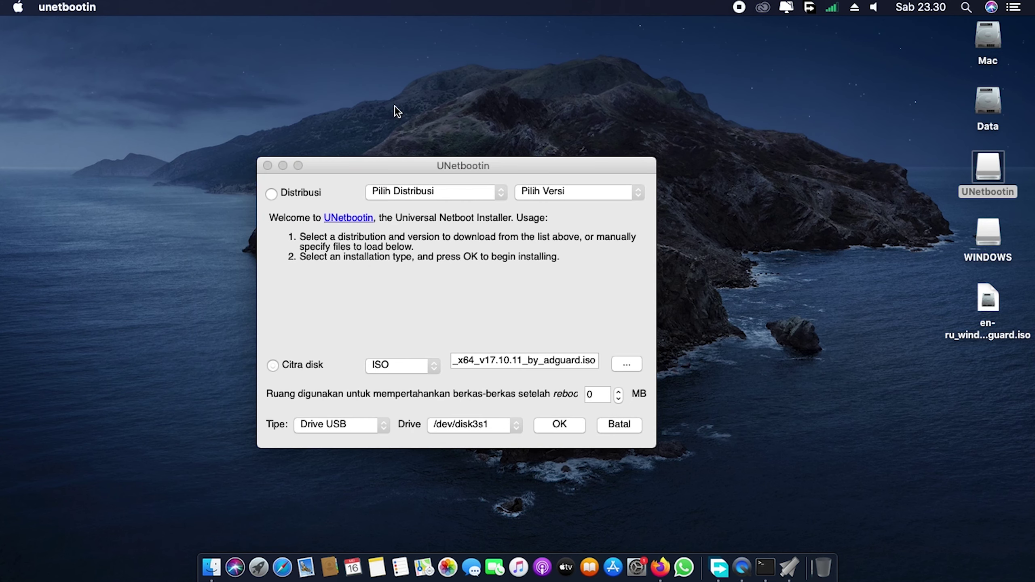
# Write the ISO to the USB drive /dev/disk3s1, and exit UNetbootin once the installation is complete.
pyautogui.click(547, 427)
pyautogui.moveTo(393, 165); pyautogui.dragTo(285, 101)
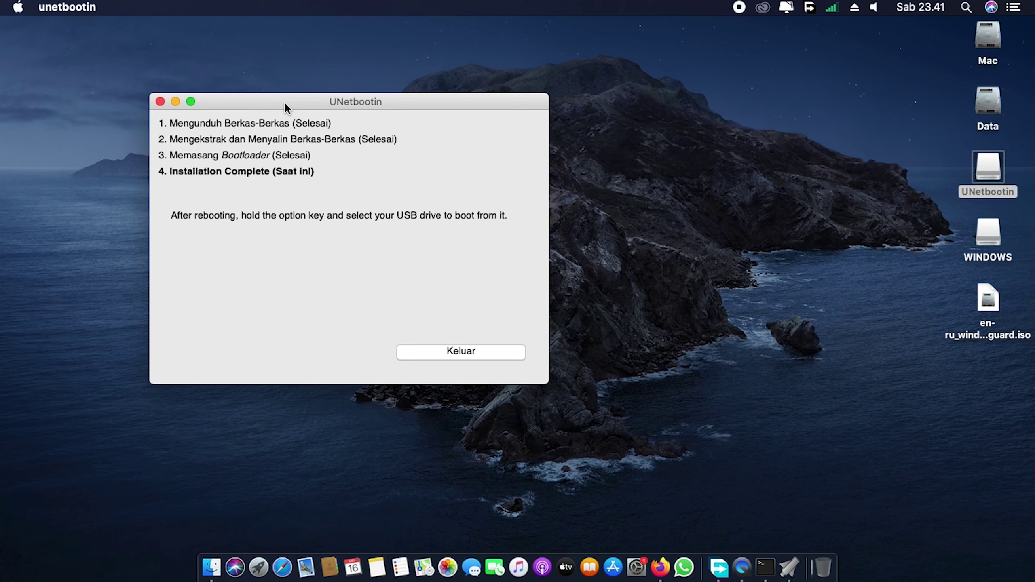
pyautogui.click(437, 352)
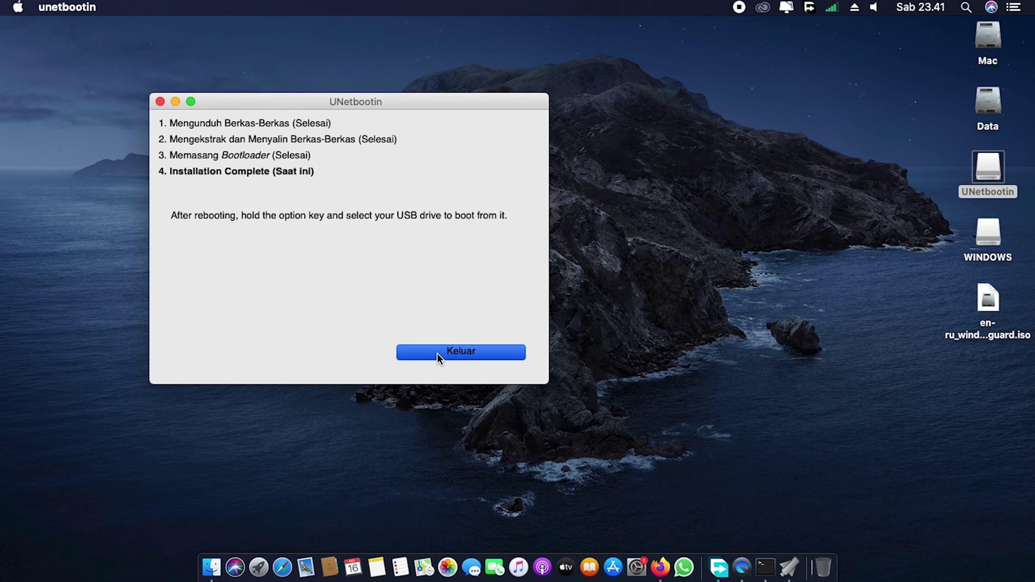